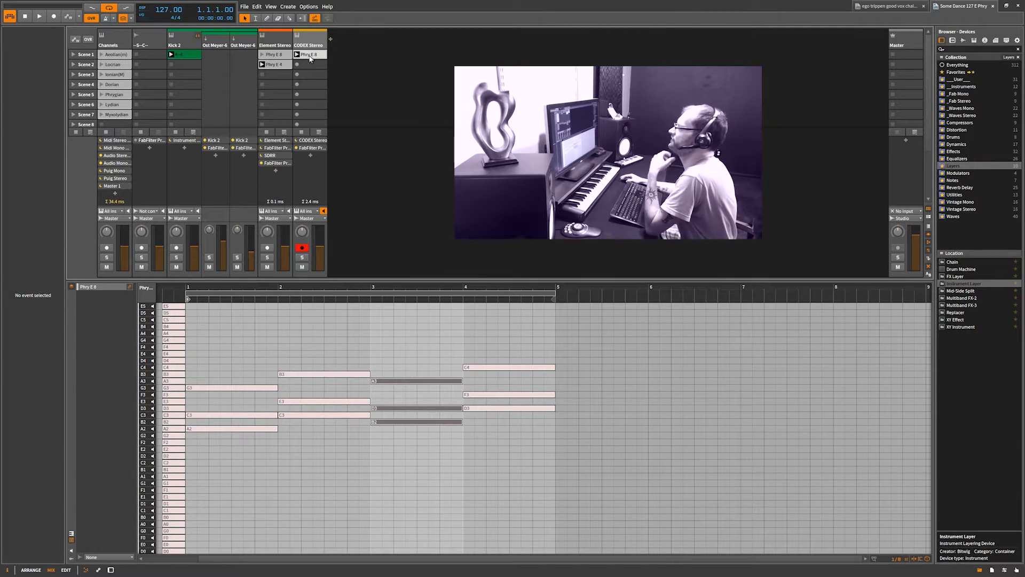
Play the project and try copying the FabFilter Pro-Q (Mono) device onto the Element Stereo track
click(172, 55)
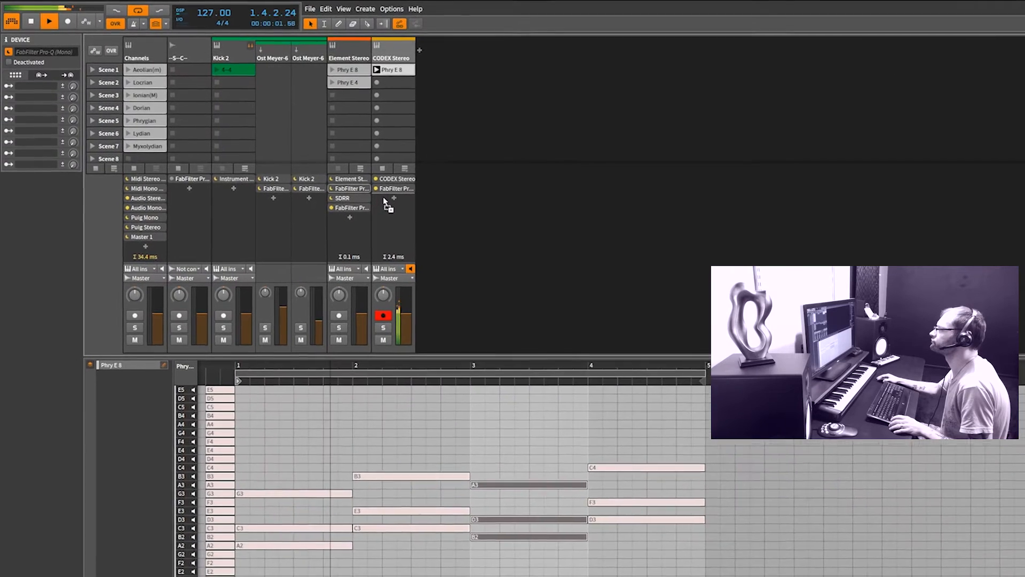
drag(403, 210, 378, 205)
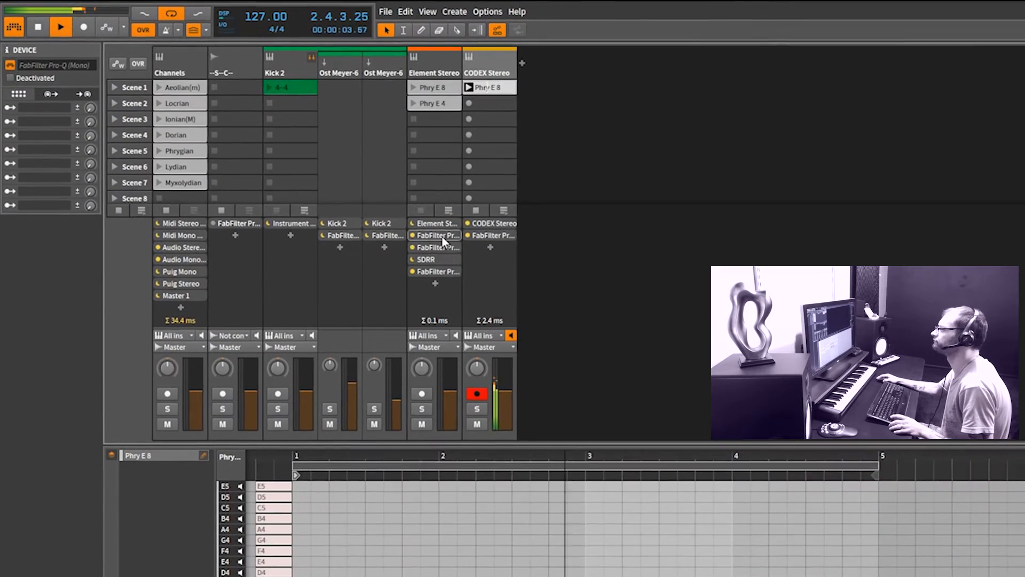
key(Delete)
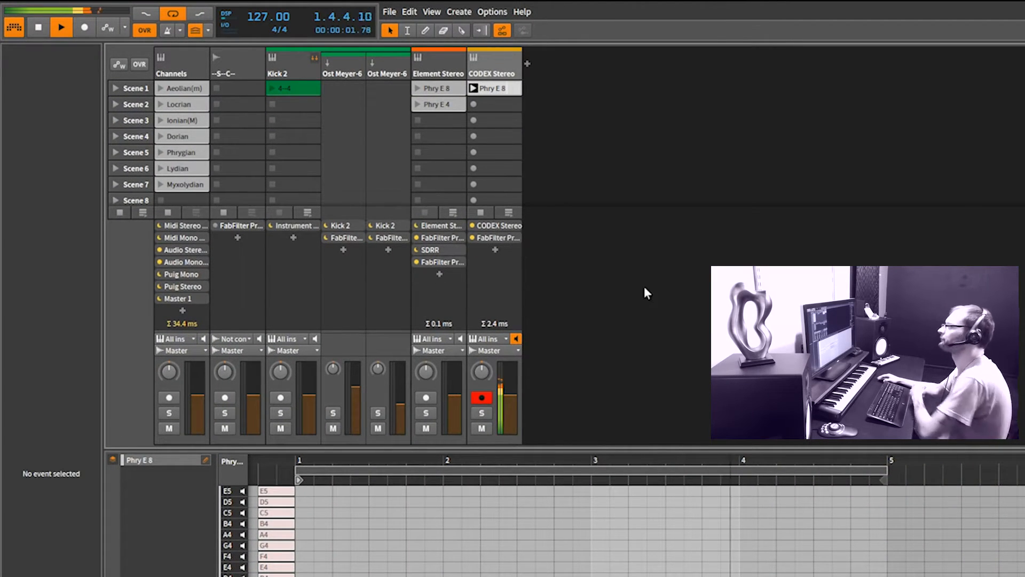
key(space)
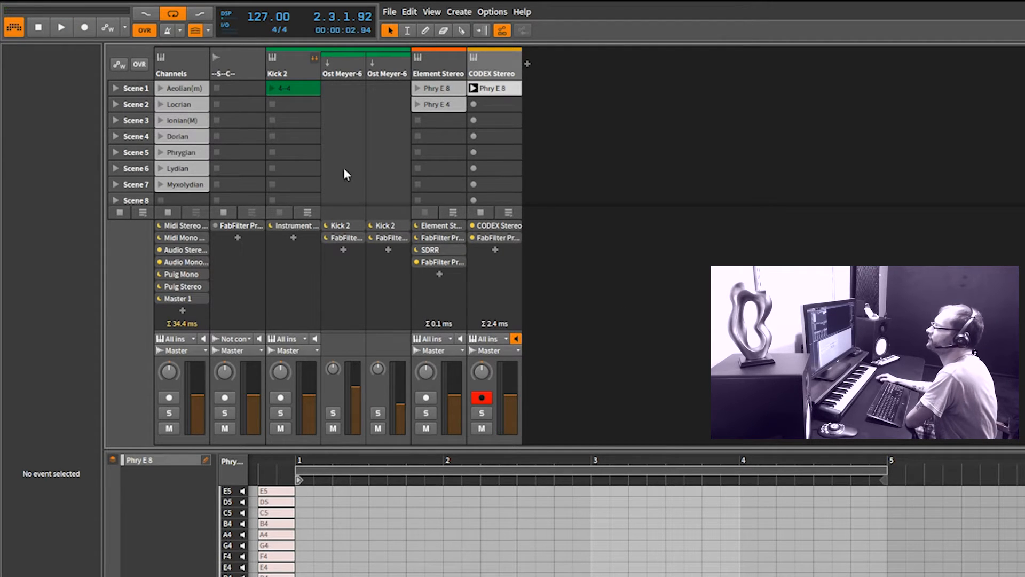
Examine the Midi, Audio, Puig and Master channel presets stored in the Channels track's device chain
click(187, 227)
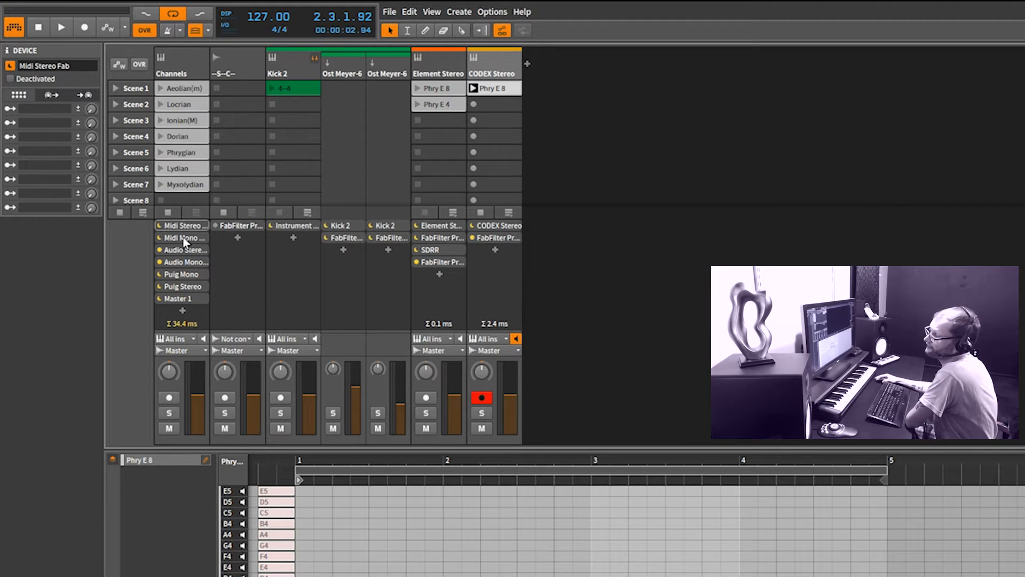
click(185, 238)
double_click(185, 227)
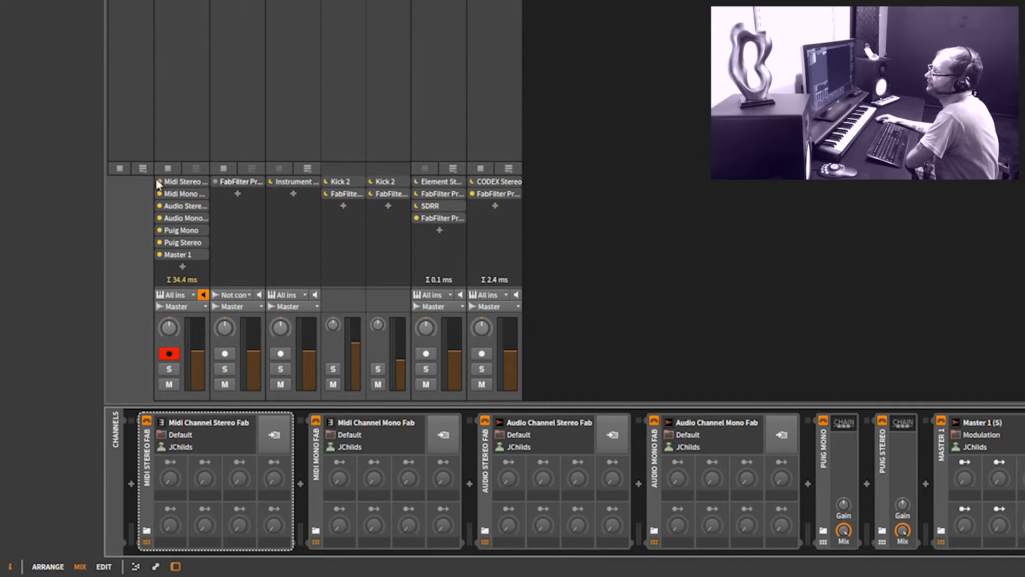
click(179, 246)
click(181, 206)
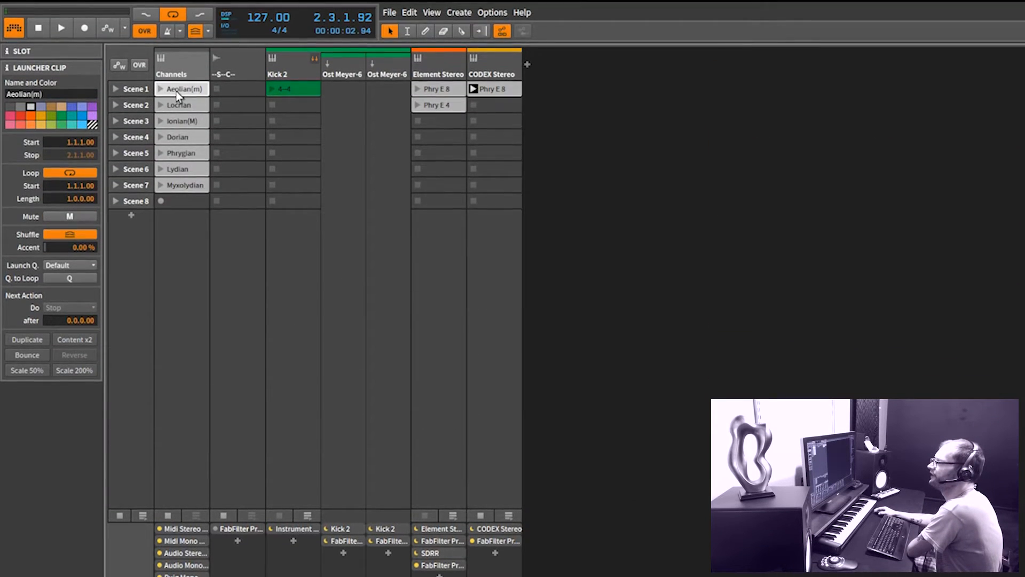
Look through the scale clips on the Channels track, including Aeolian(m), Ionian(M) and Dorian
click(181, 104)
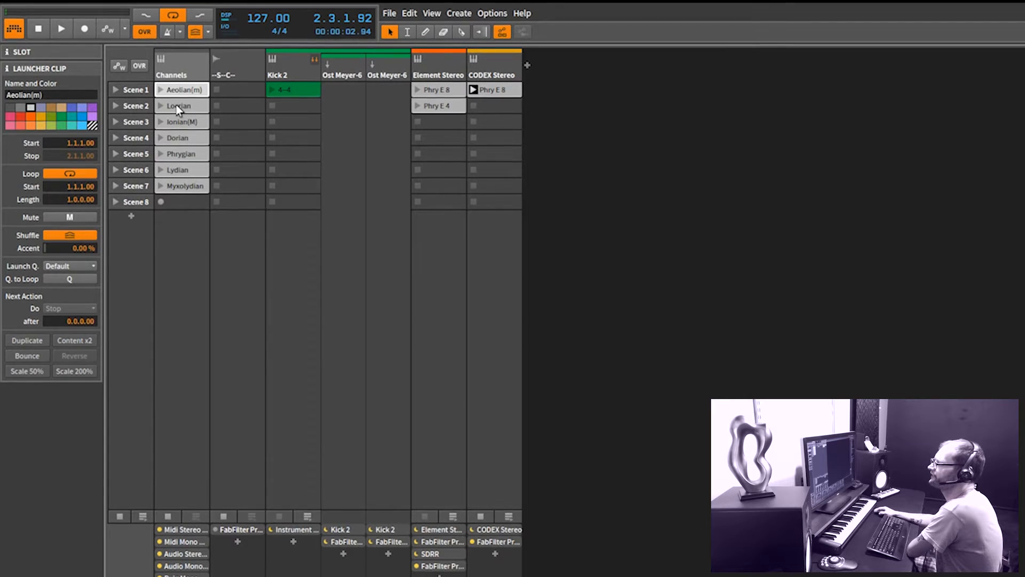
key(Down)
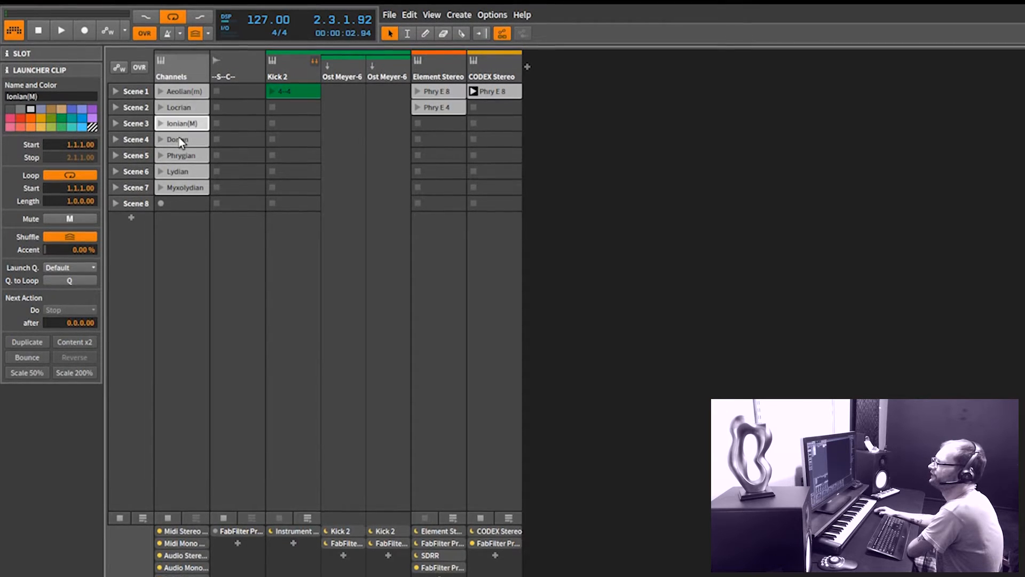
click(180, 93)
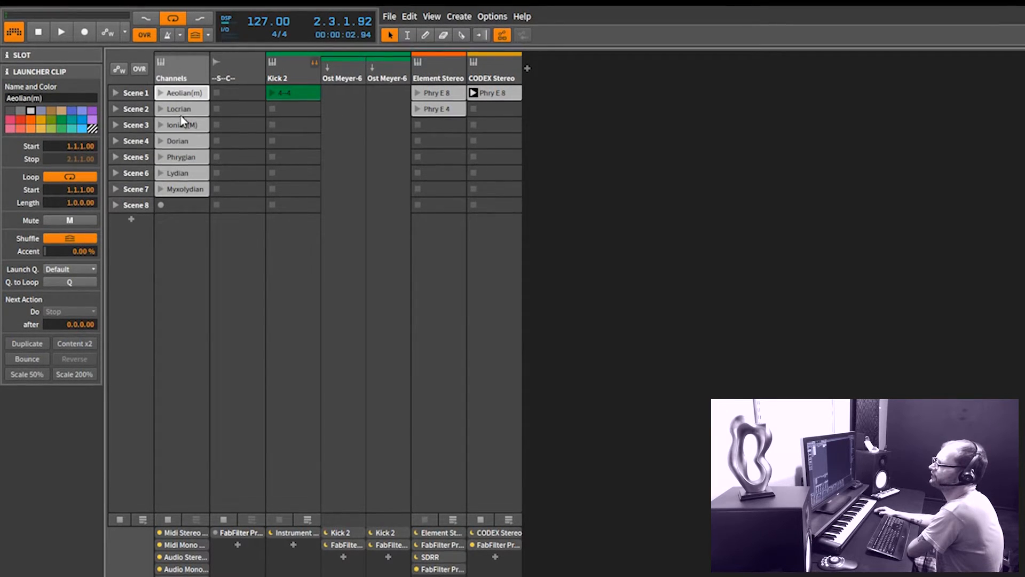
click(181, 106)
click(178, 142)
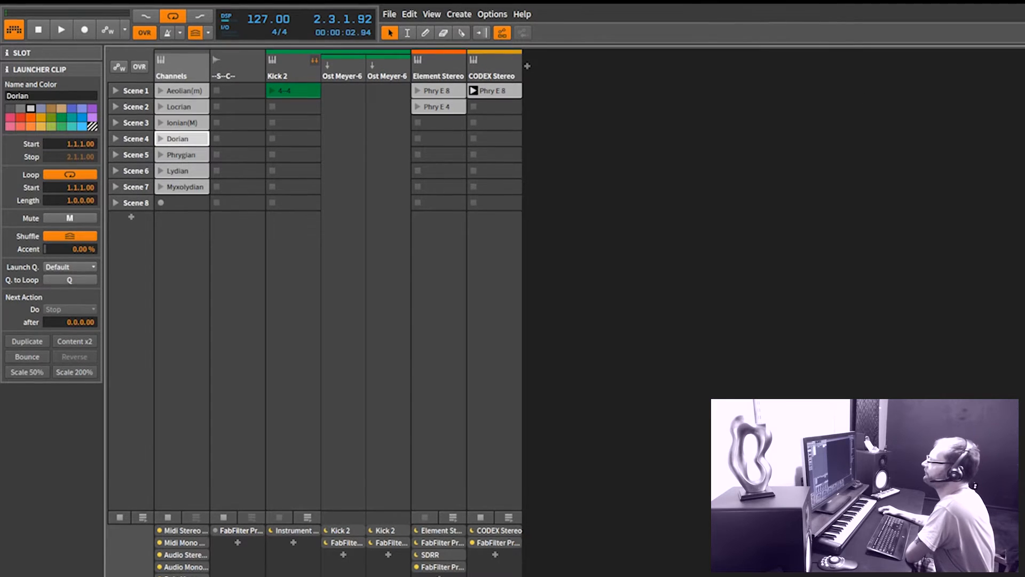
Delete the FabFilter device from the -S-C- track
click(291, 62)
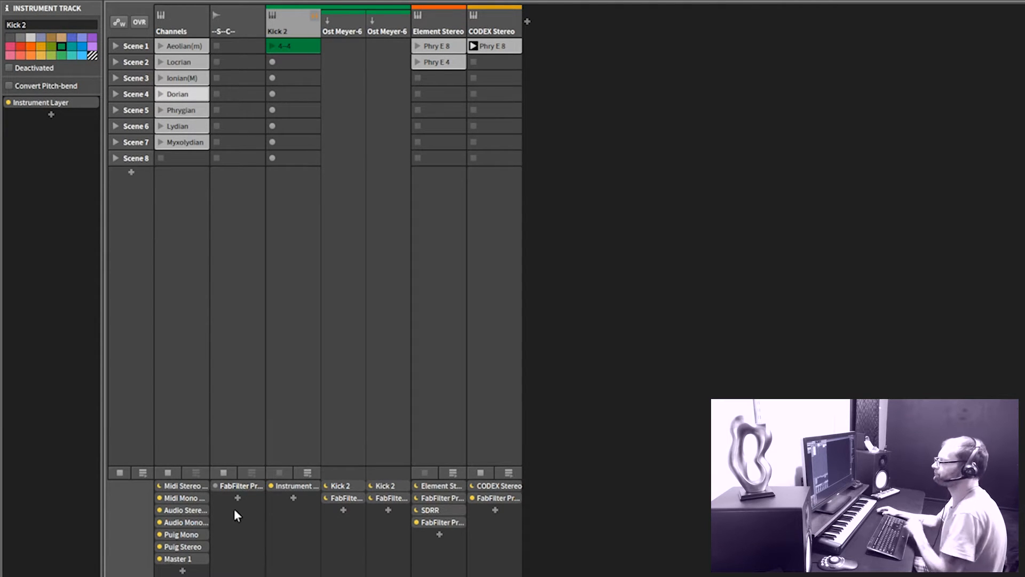
click(242, 486)
key(Delete)
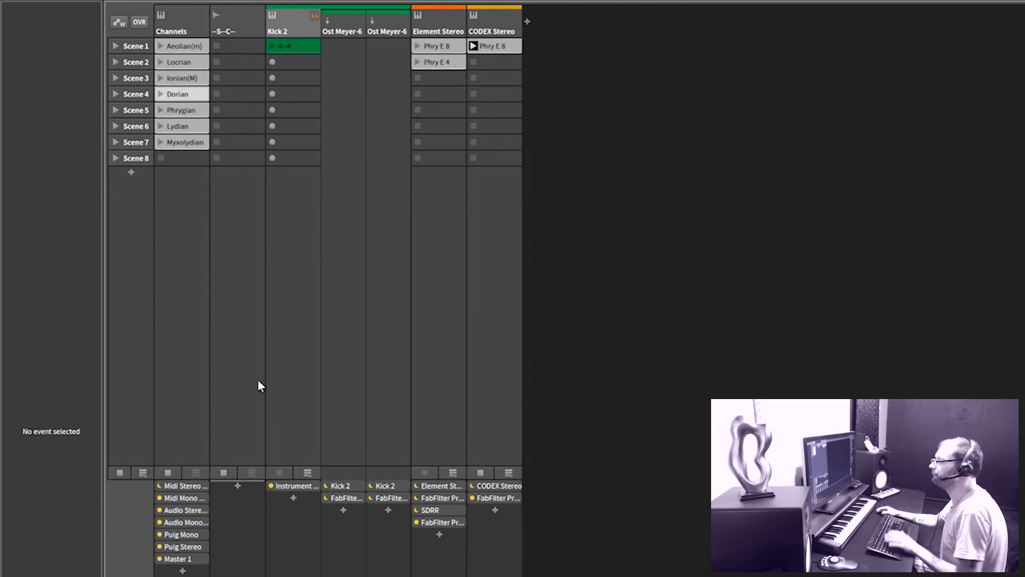
Deactivate the Channels track and remove it from the mixer view
click(184, 27)
click(9, 69)
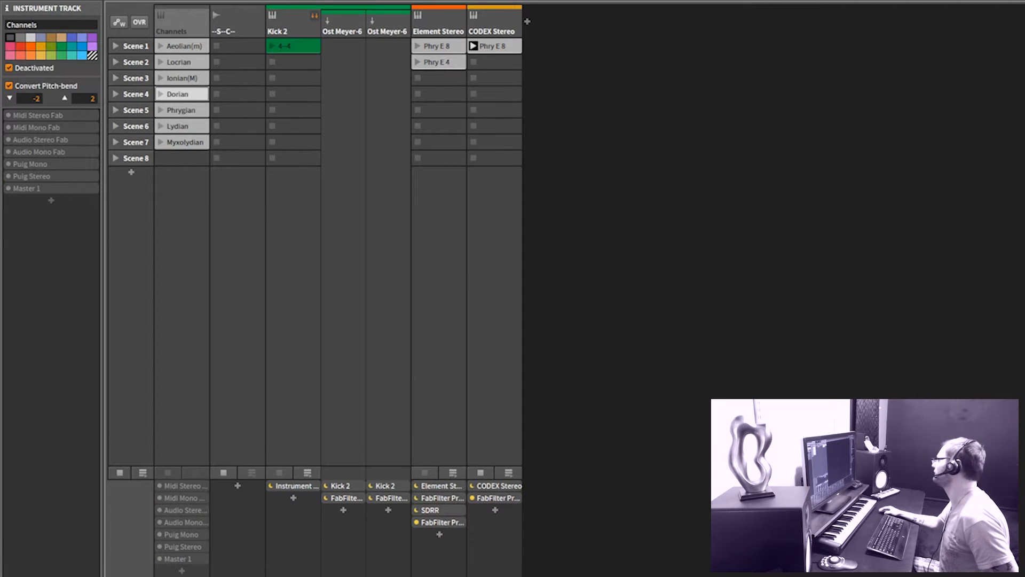
key(Delete)
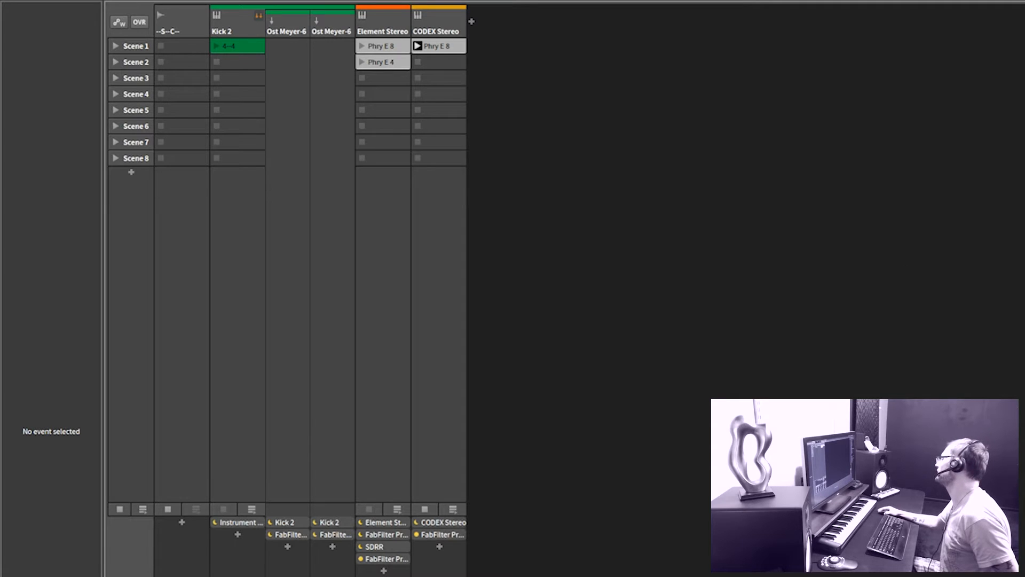
key(ctrl+z)
key(ctrl+shift+z)
key(ctrl+z)
key(ctrl+shift+z)
key(ctrl+z)
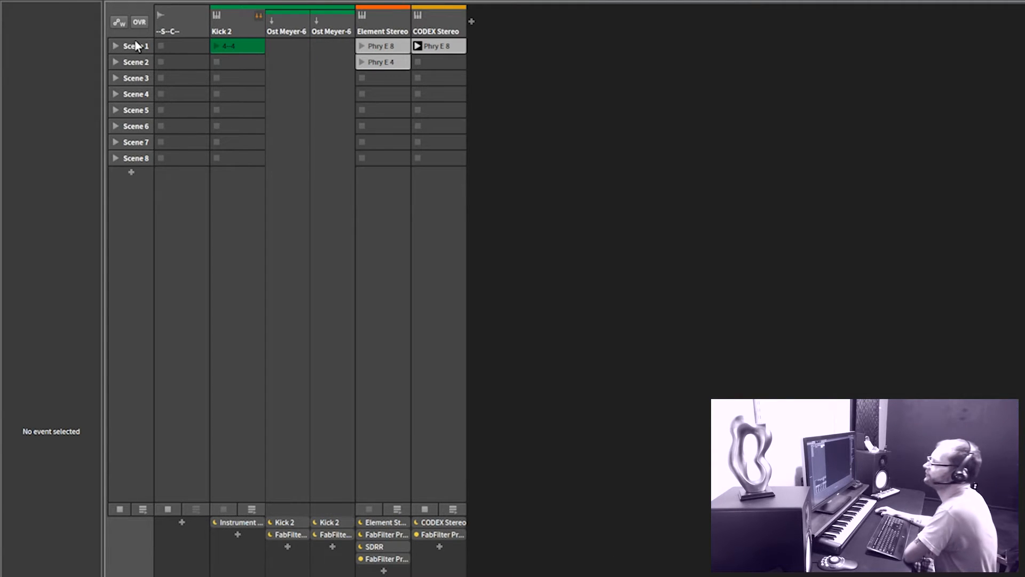
Copy the FabFilter Pro-C (SC) compressor from the Element Stereo track to the -S-C- track and open its plug-in window
click(232, 31)
click(174, 26)
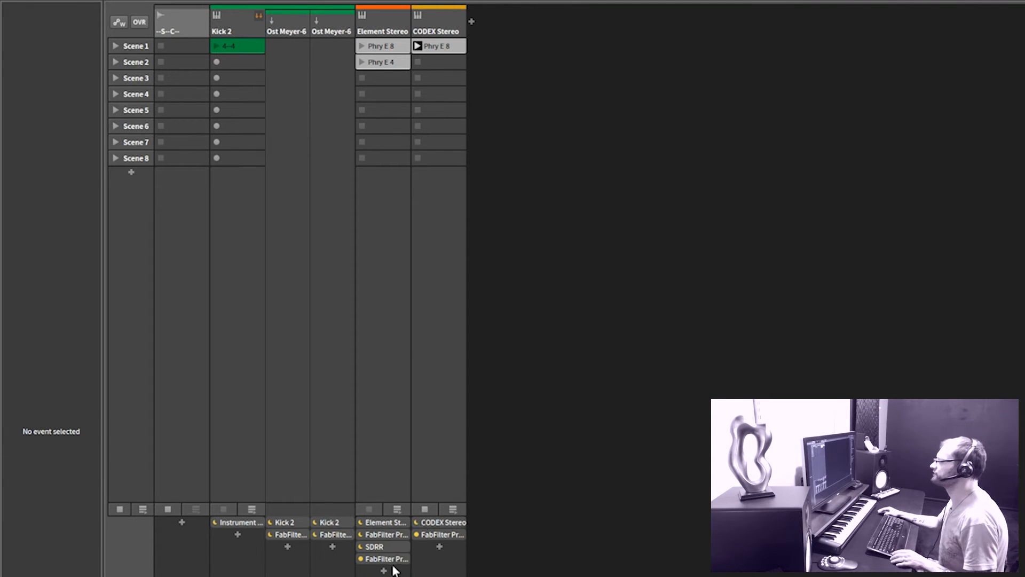
drag(384, 558, 195, 537)
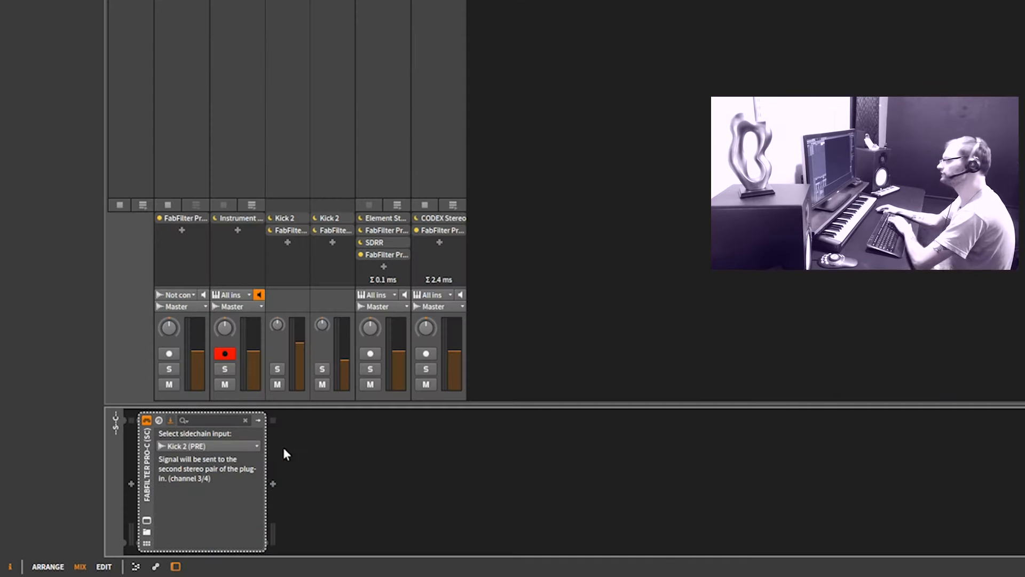
click(146, 520)
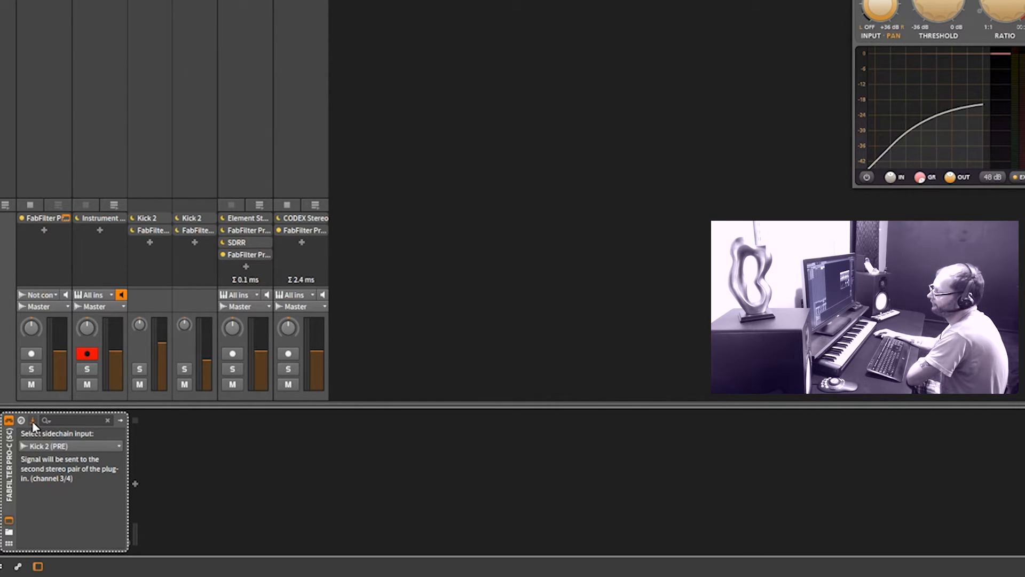
Select Kick 2 (PRE) as the sidechain input of the -S-C- track's Pro-C and close the plug-in window
click(43, 447)
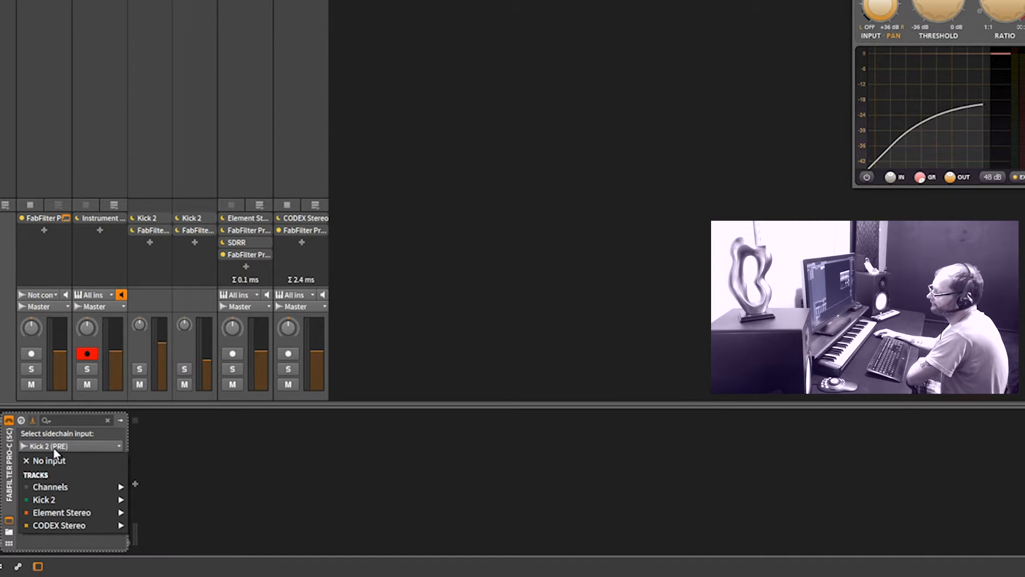
click(21, 424)
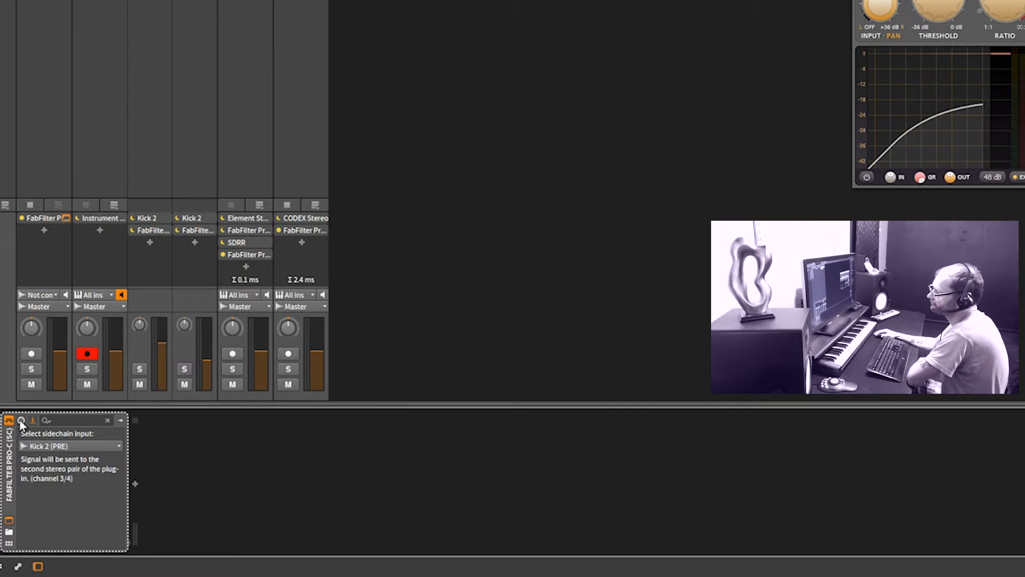
click(22, 421)
click(32, 421)
click(56, 447)
mouse_move(48, 499)
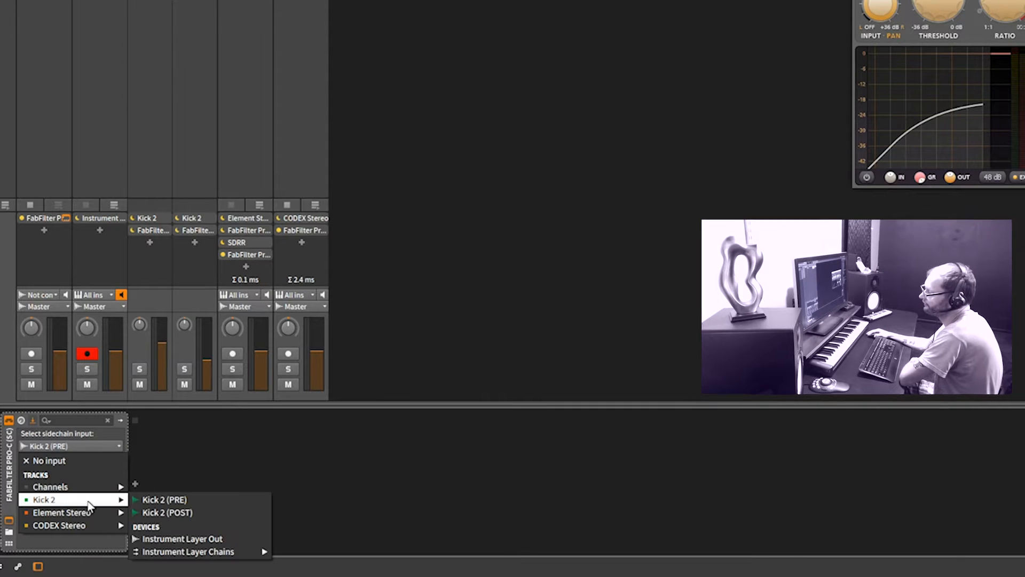
click(166, 498)
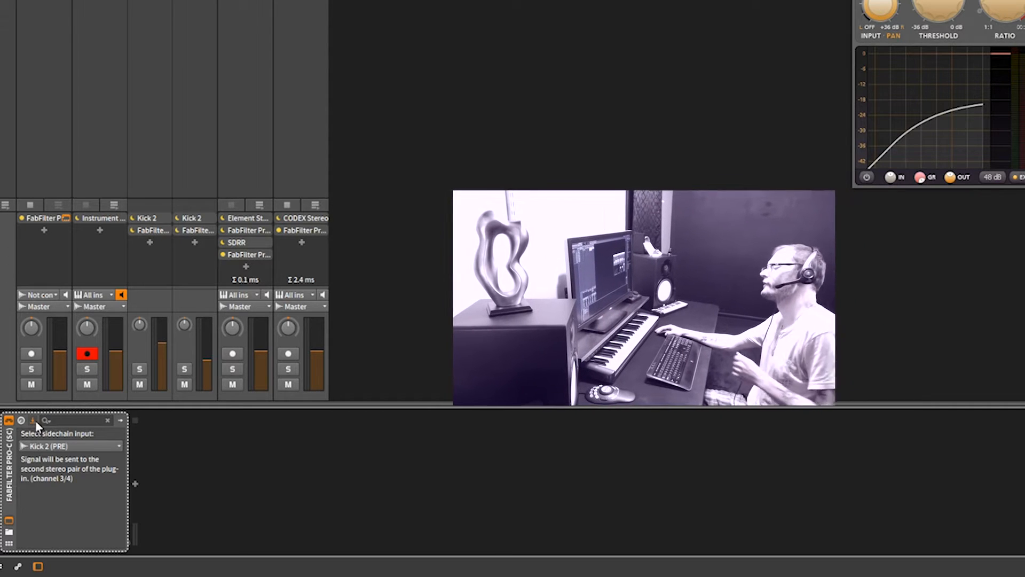
click(22, 421)
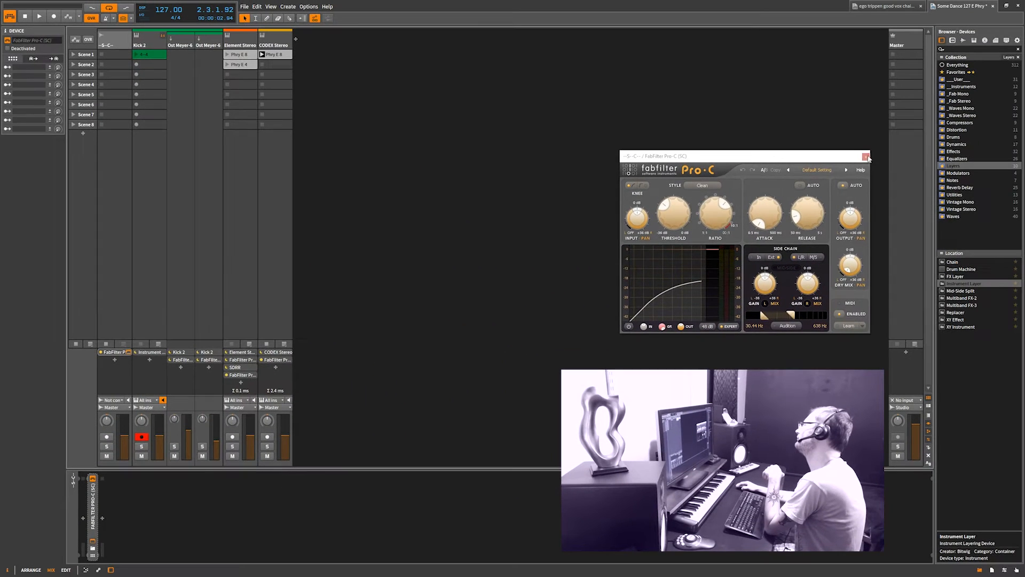
click(894, 152)
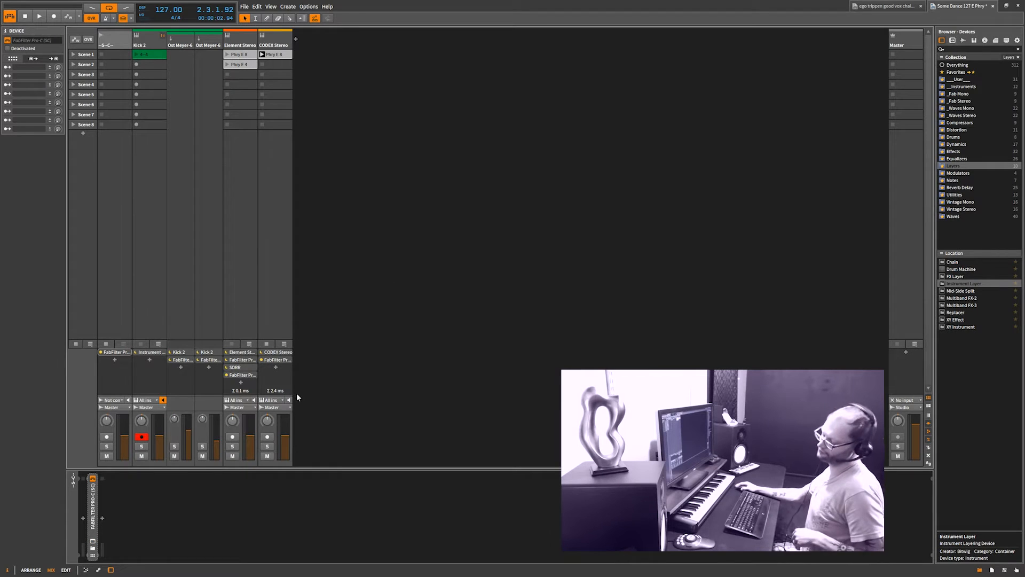
Inspect both layers of the Kick 2 track's Instrument Layer and the second layer's FabFilter Pro-Q (Mono) equalizer
click(149, 47)
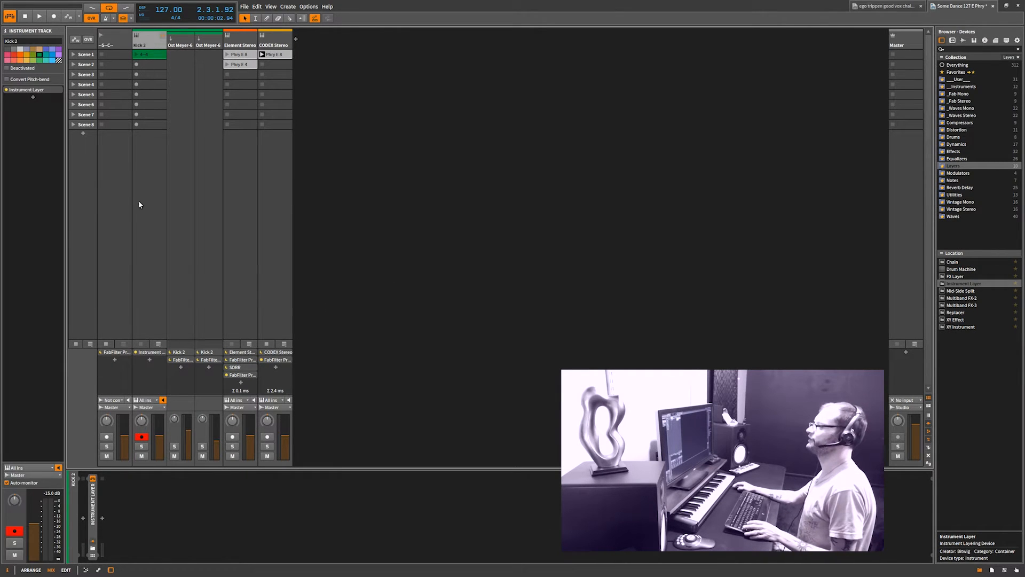
click(155, 352)
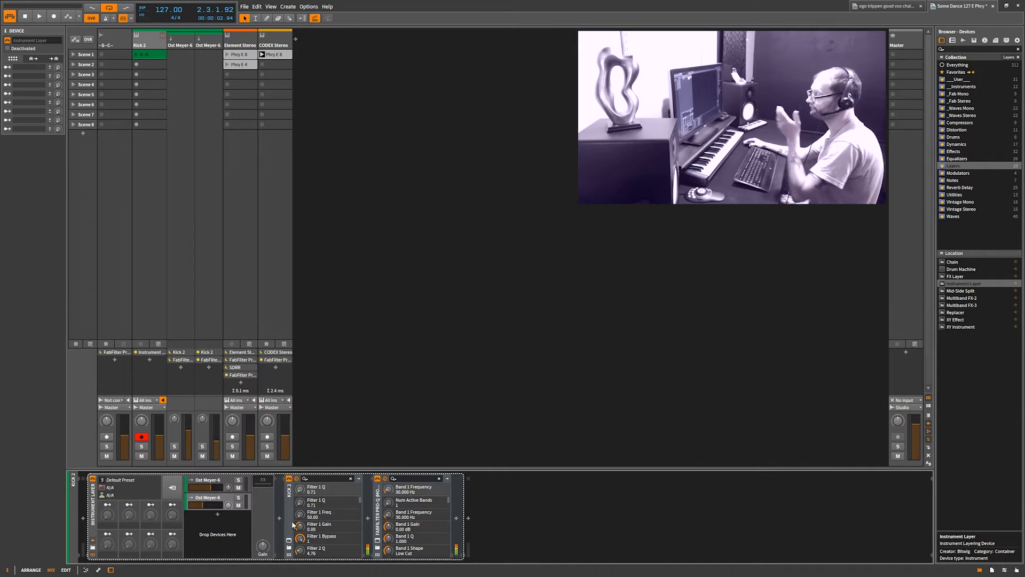
click(217, 490)
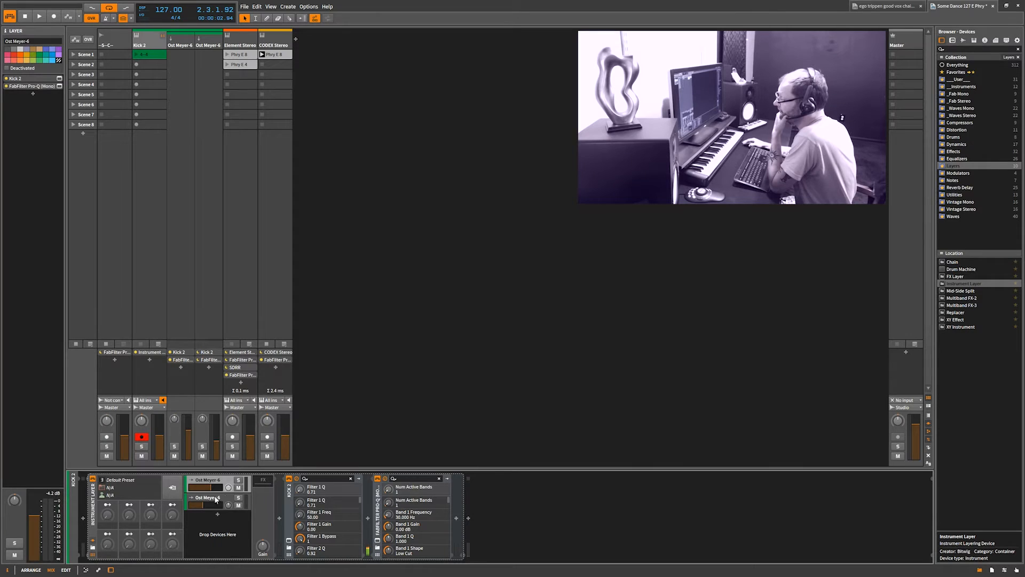
click(213, 497)
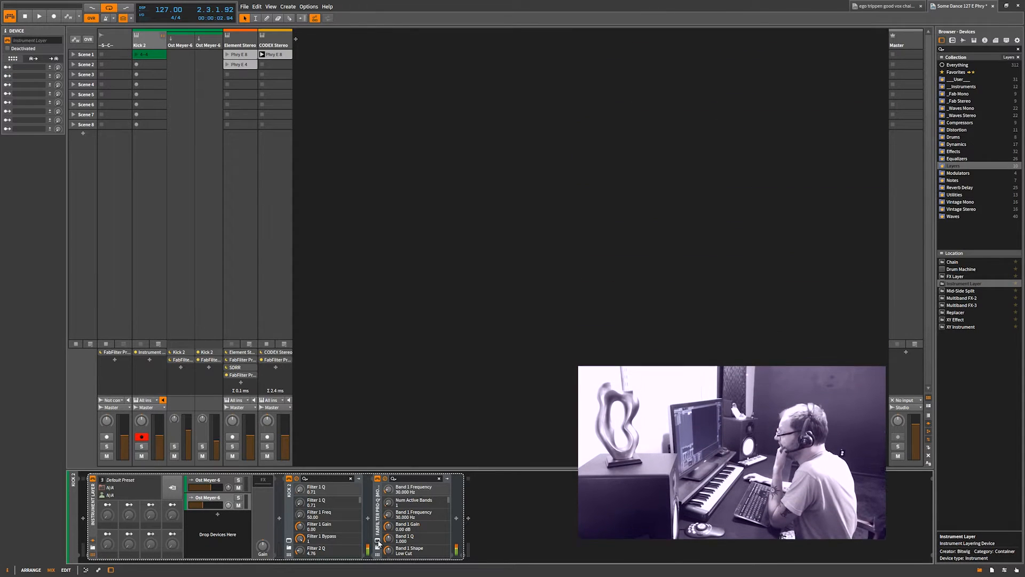
click(378, 545)
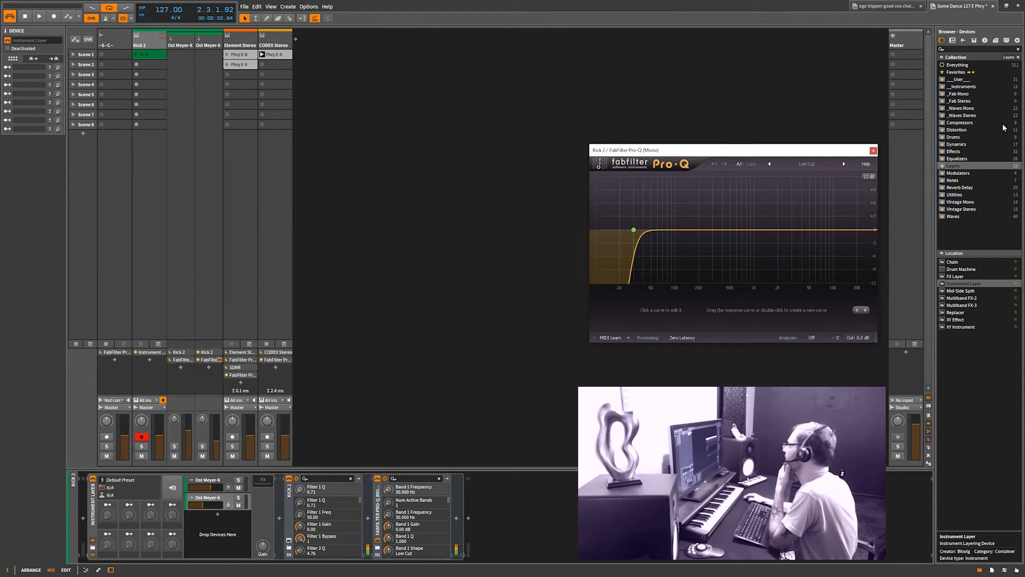
click(874, 151)
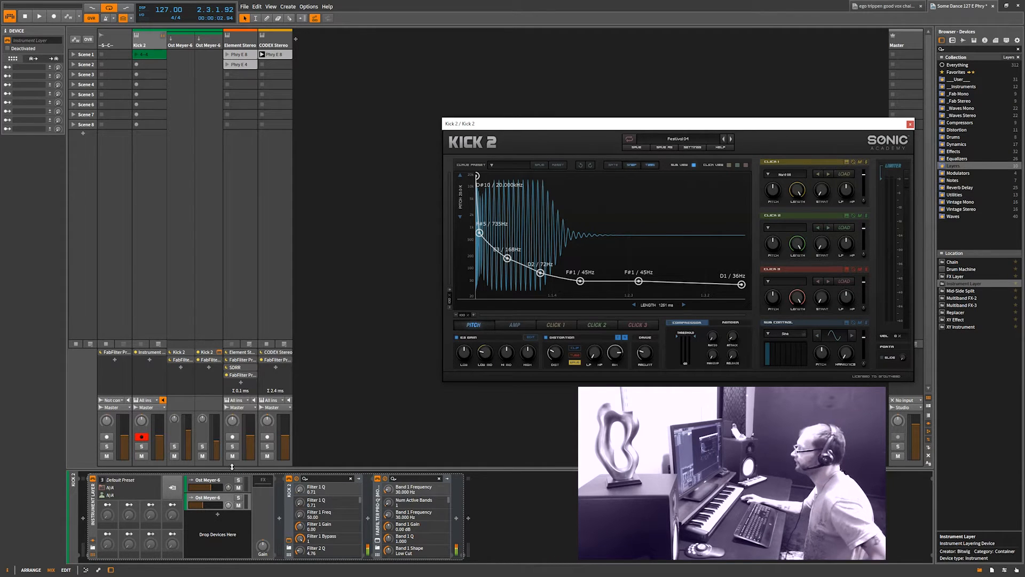
Rename the second layer of the Kick 2 Instrument Layer as Festival-4 and select the first layer
click(215, 499)
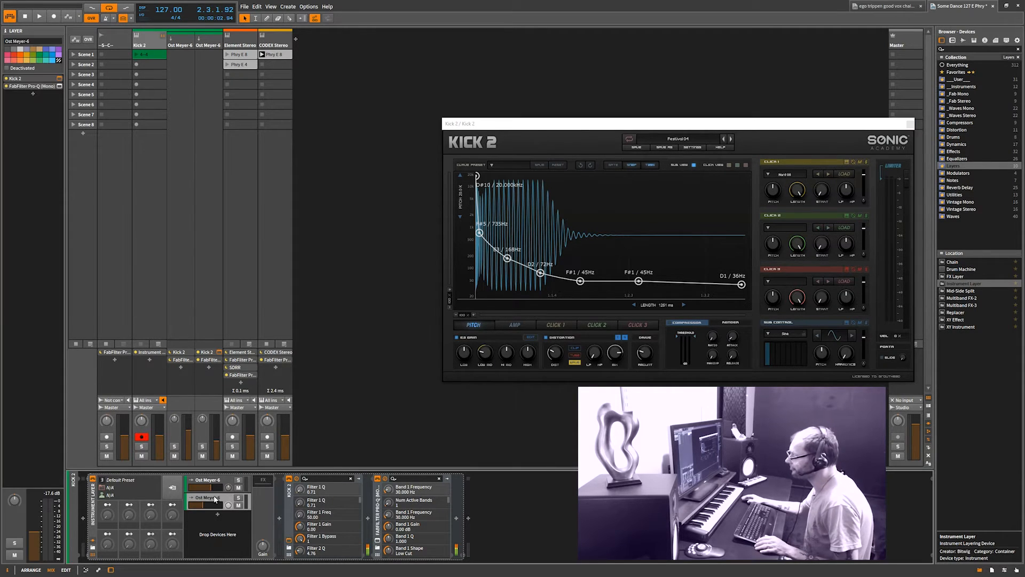
double_click(215, 498)
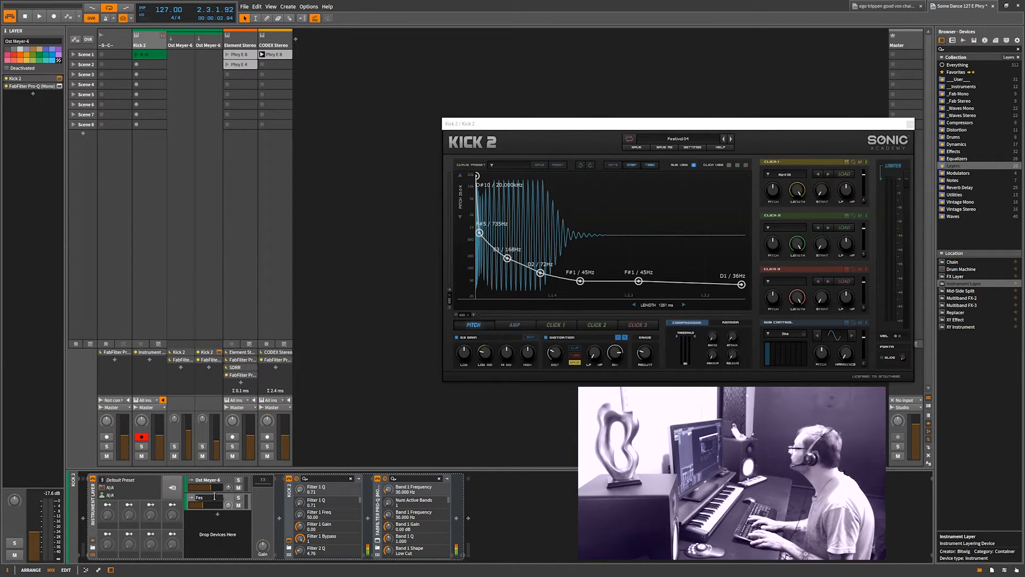
key(Return)
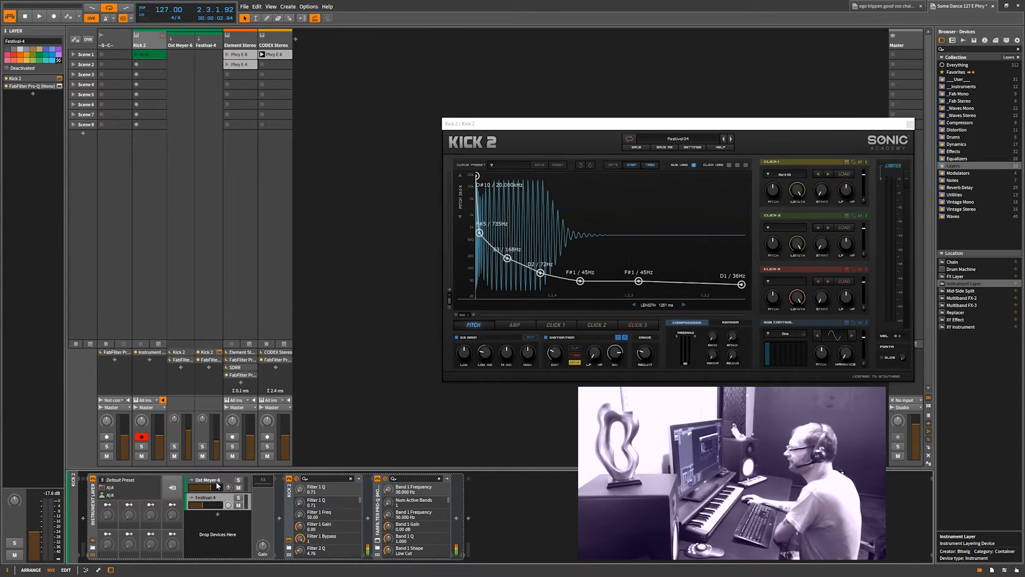
click(216, 482)
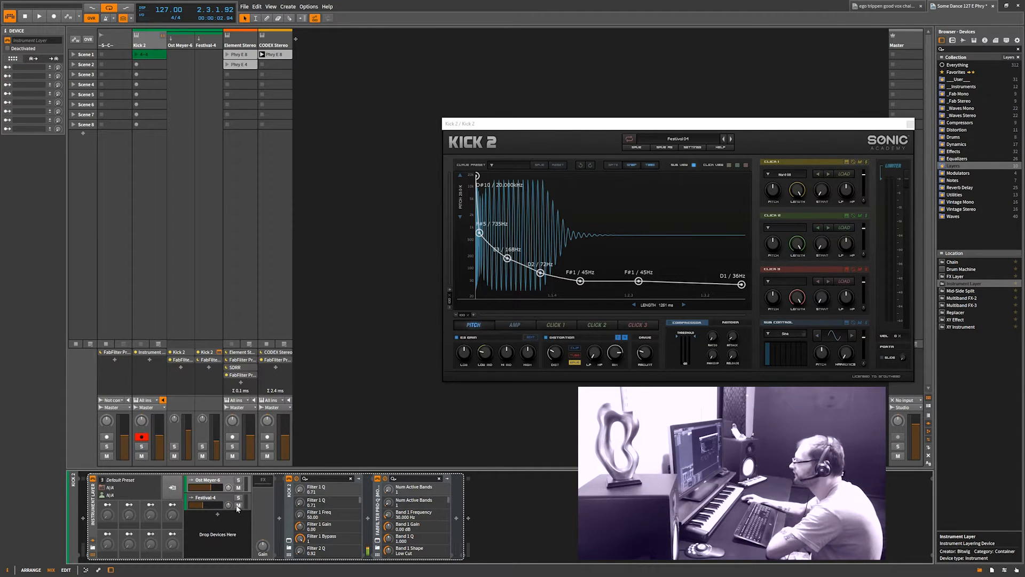
Check the layer's FabFilter Pro-Q (Mono) low cut, close the Pro-Q and Kick 2 plug-in windows, and collapse the Instrument Layer
click(378, 542)
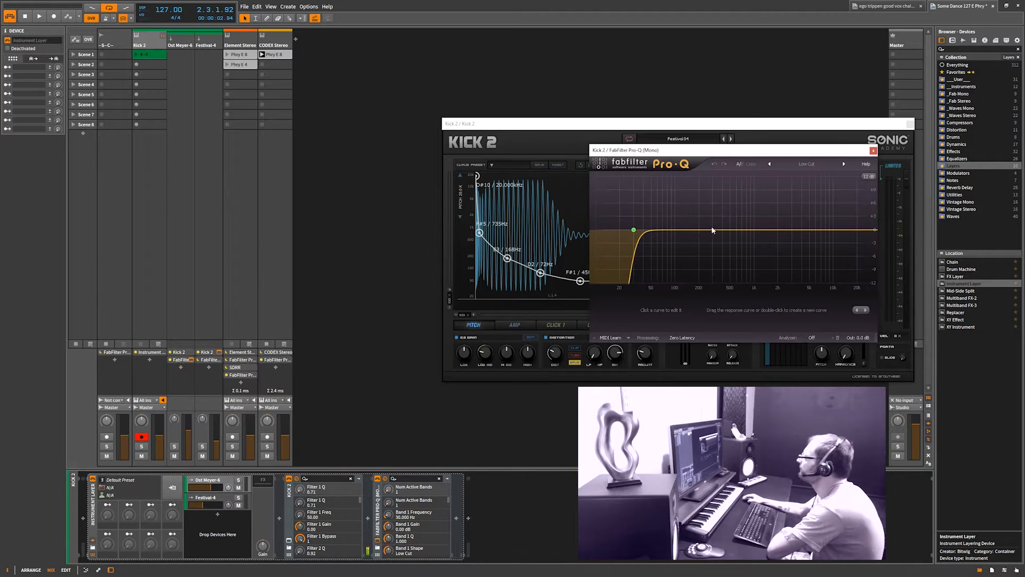
click(873, 151)
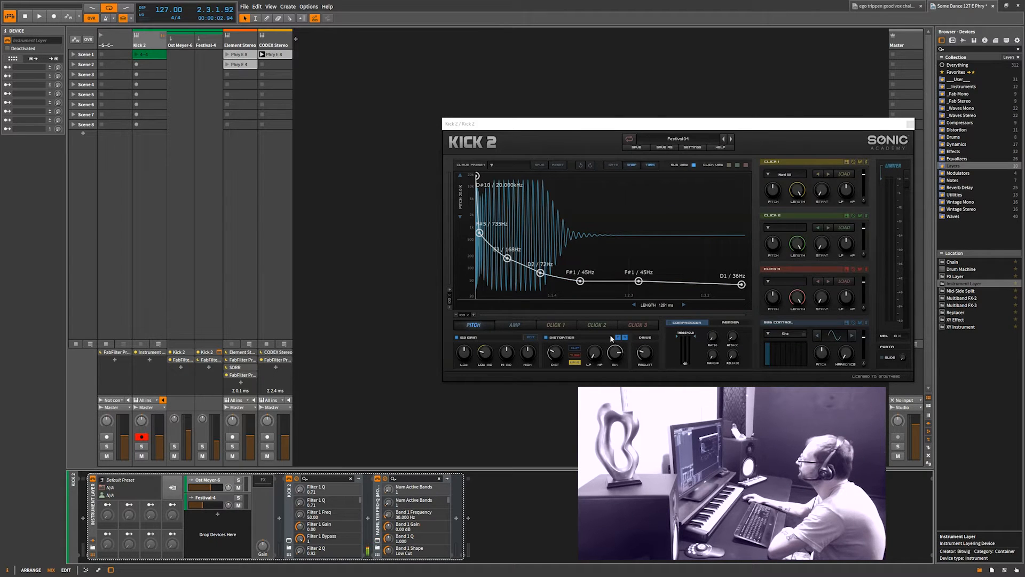
click(910, 125)
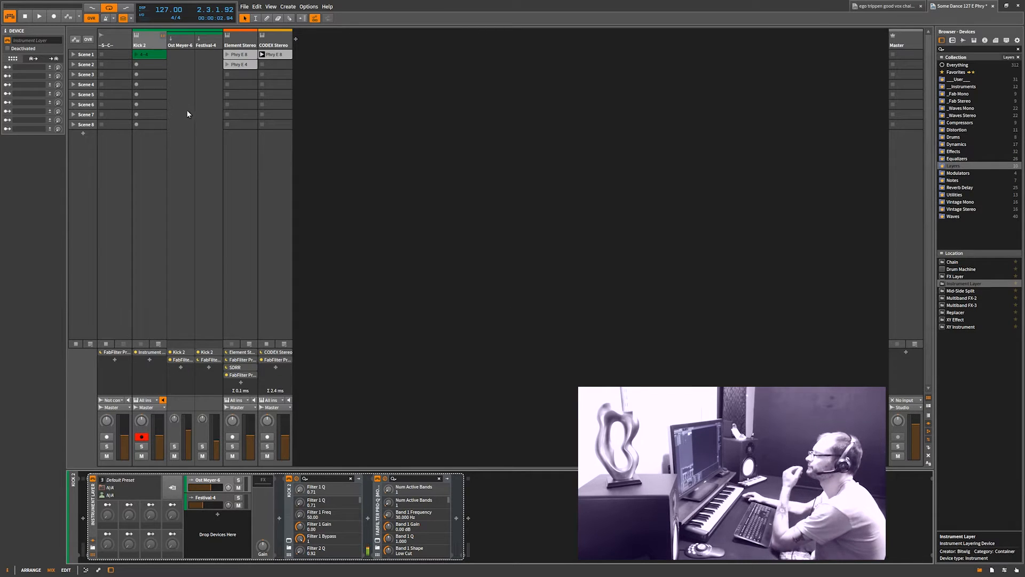
click(92, 521)
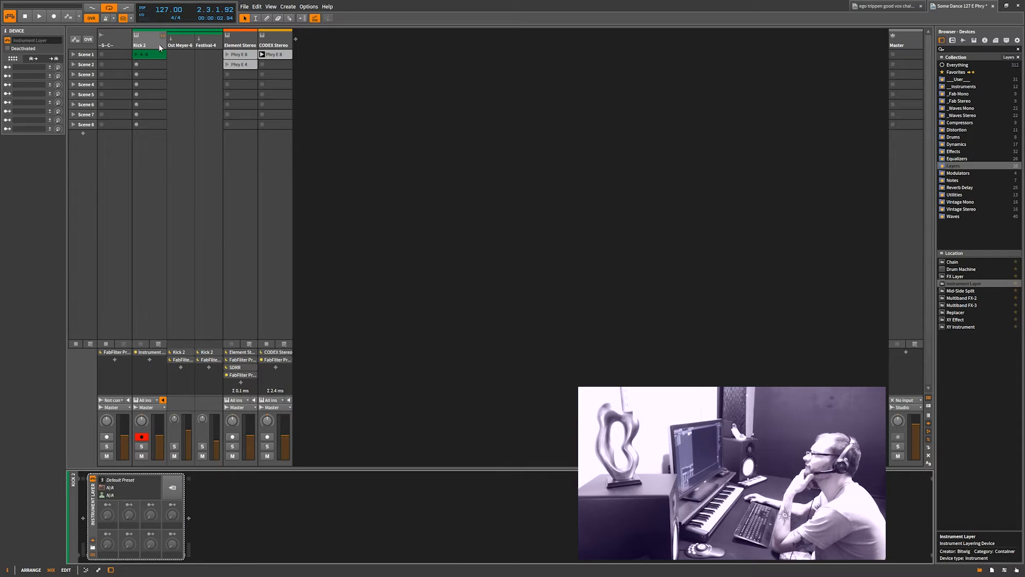
Launch the Kick 2 track's Scene 1 clip and insert Sausage Fattener from the Distortion collection after the Instrument Layer
click(136, 55)
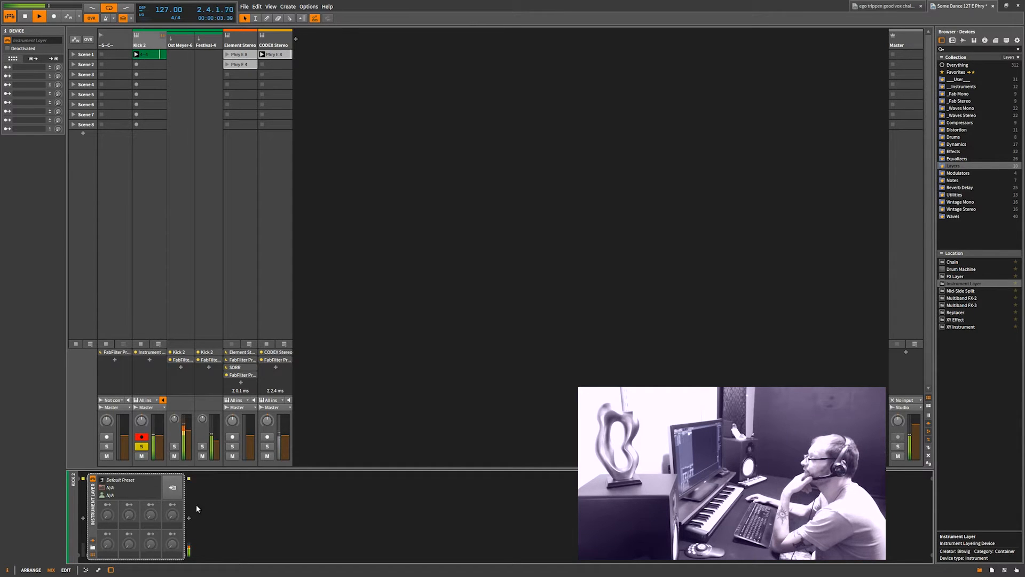
click(189, 519)
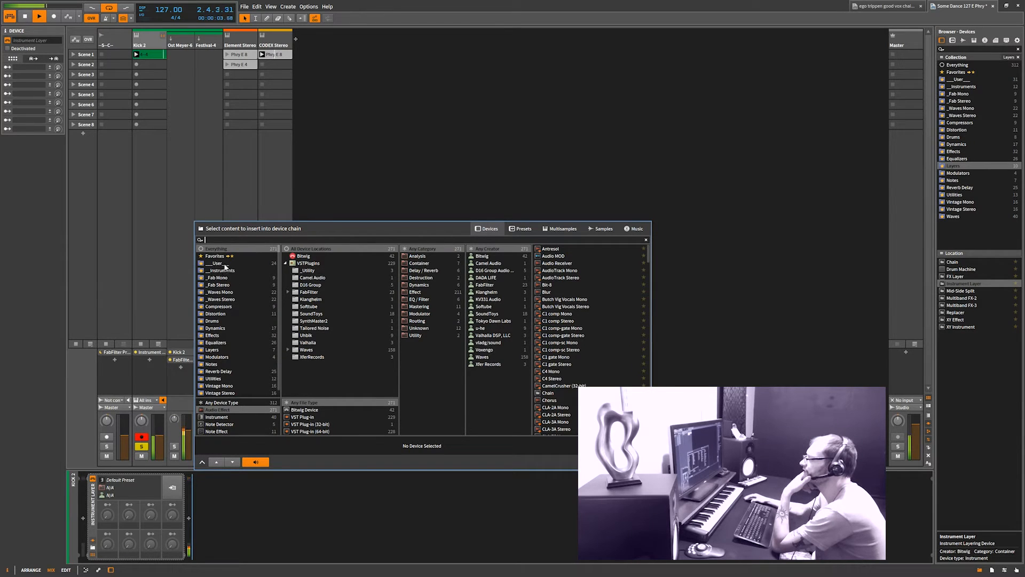
click(238, 313)
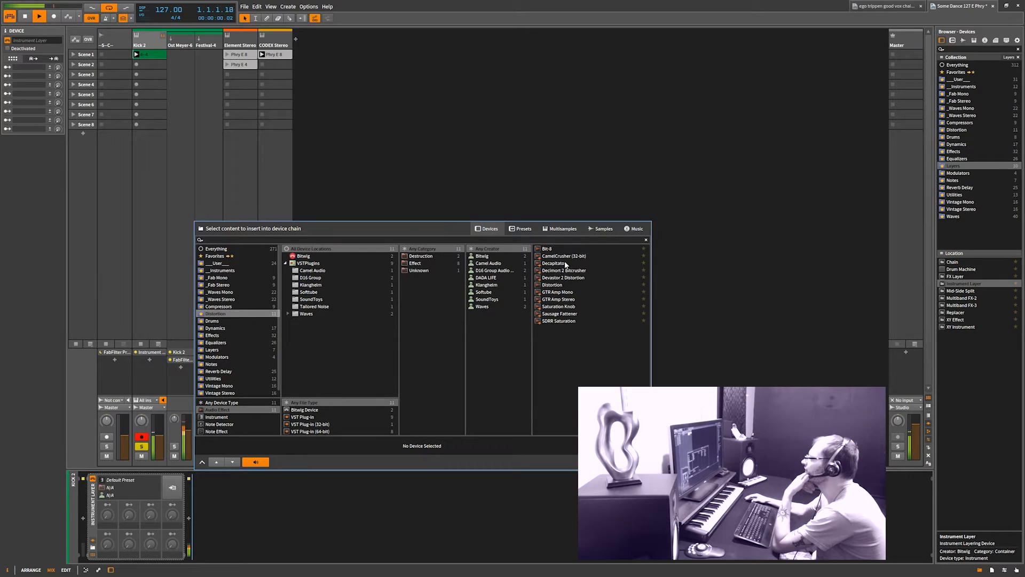
click(561, 314)
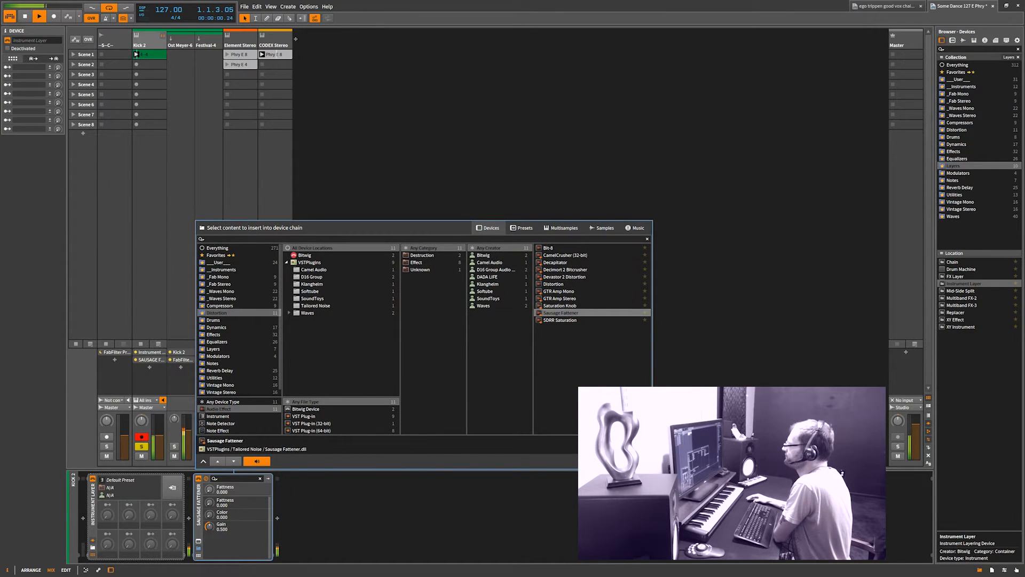
click(635, 461)
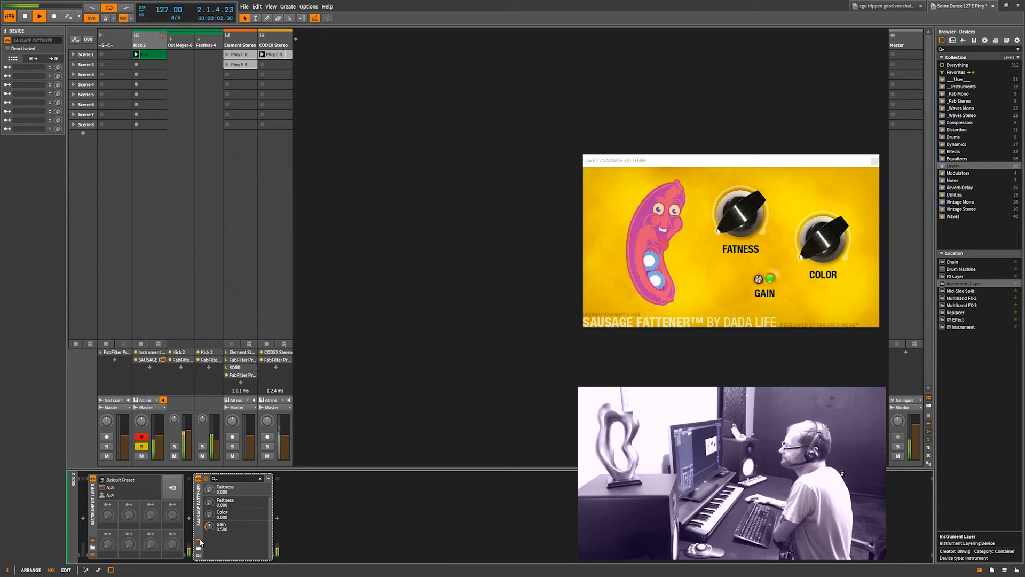
Set Sausage Fattener's Fatness to 25% on the Kick 2 track, trying Color at 100% before returning it to 0%
click(728, 229)
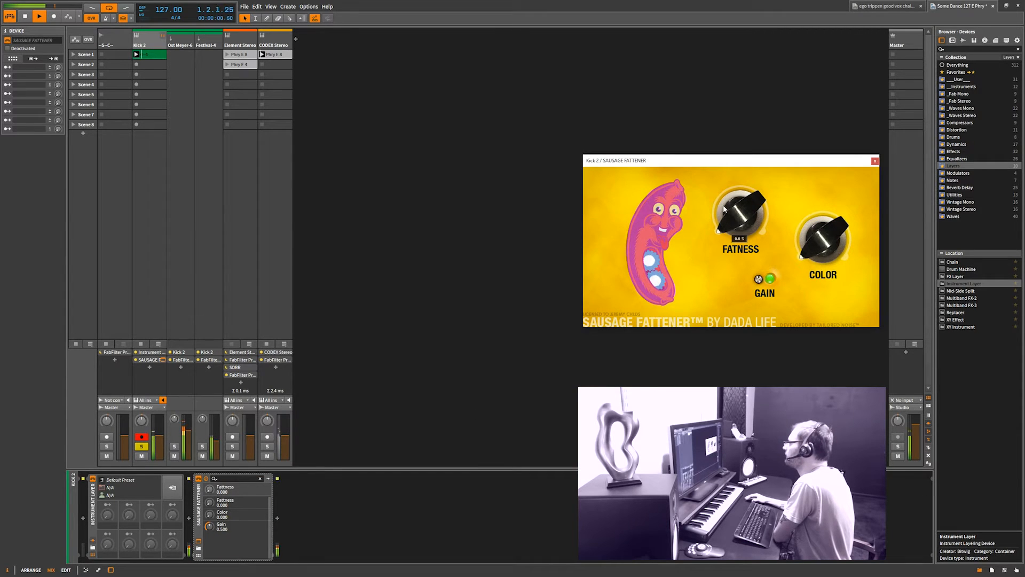
drag(727, 230, 721, 192)
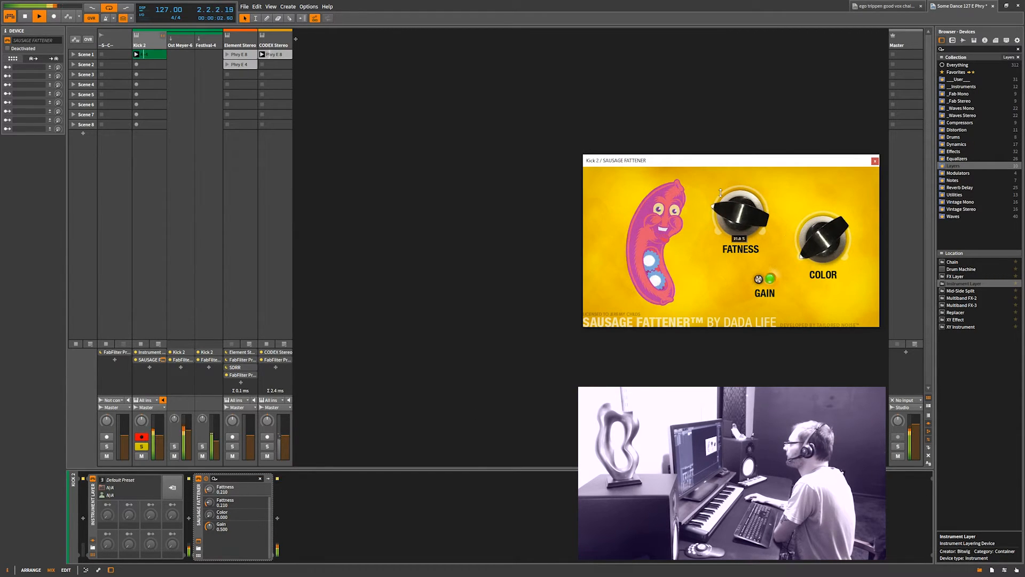
mouse_move(799, 242)
mouse_down()
mouse_move(834, 57)
mouse_move(803, 248)
mouse_up()
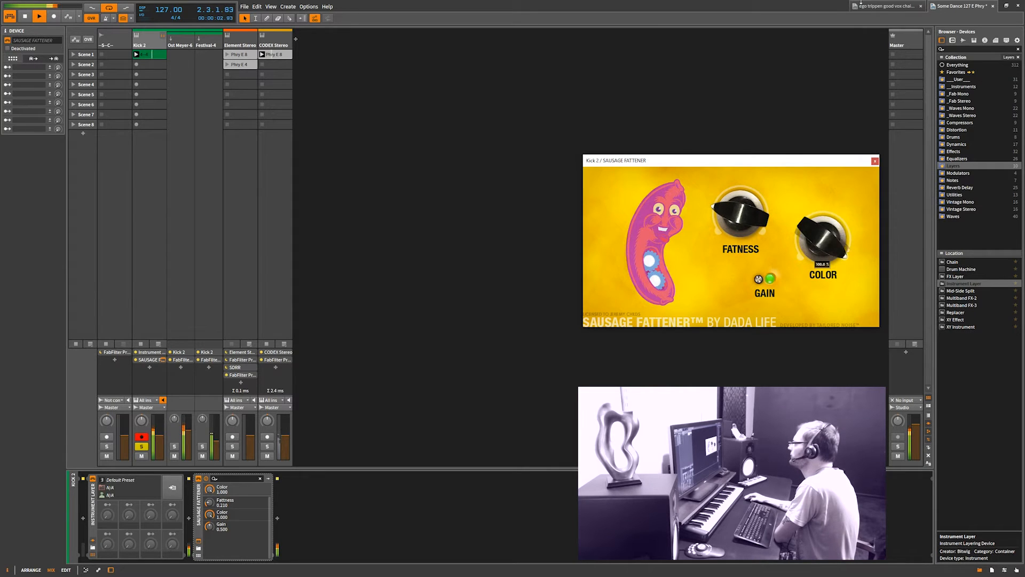
drag(861, 2, 753, 324)
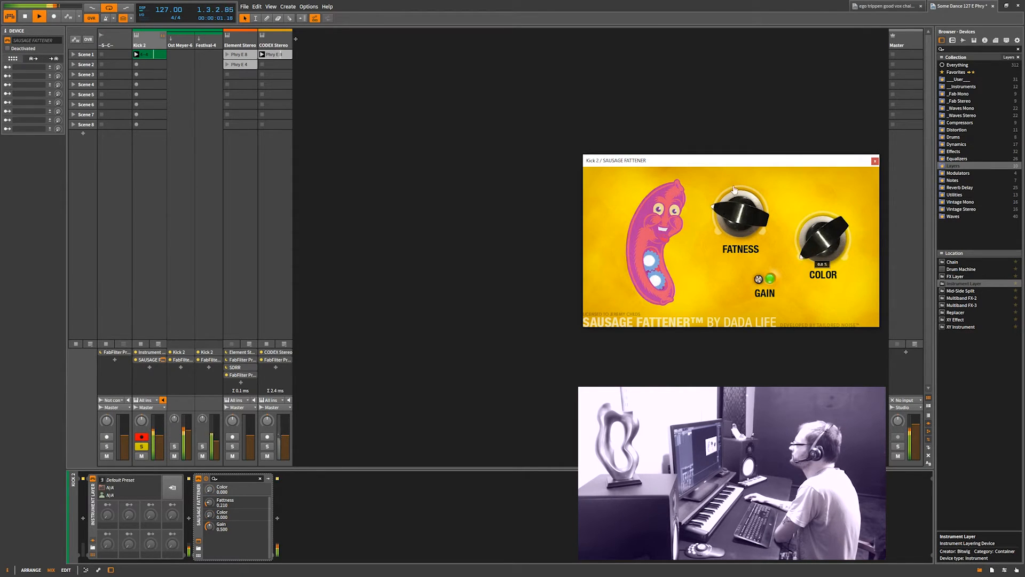
drag(724, 213, 735, 143)
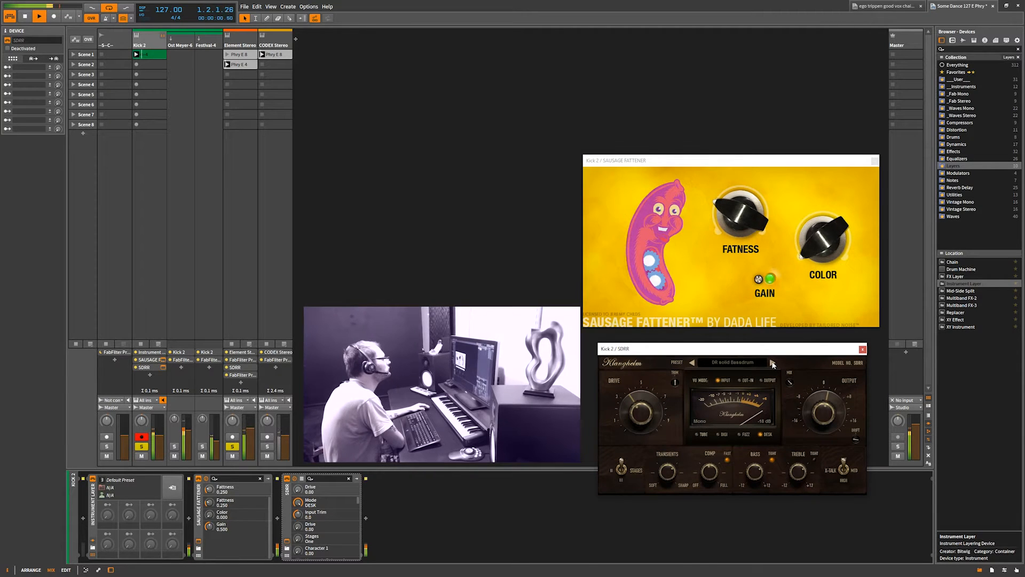
Load the DR flabby kick preset in Kick 2's SDRR, set its output compensation to 3.8, and close the SDRR and Sausage Fattener windows
click(773, 363)
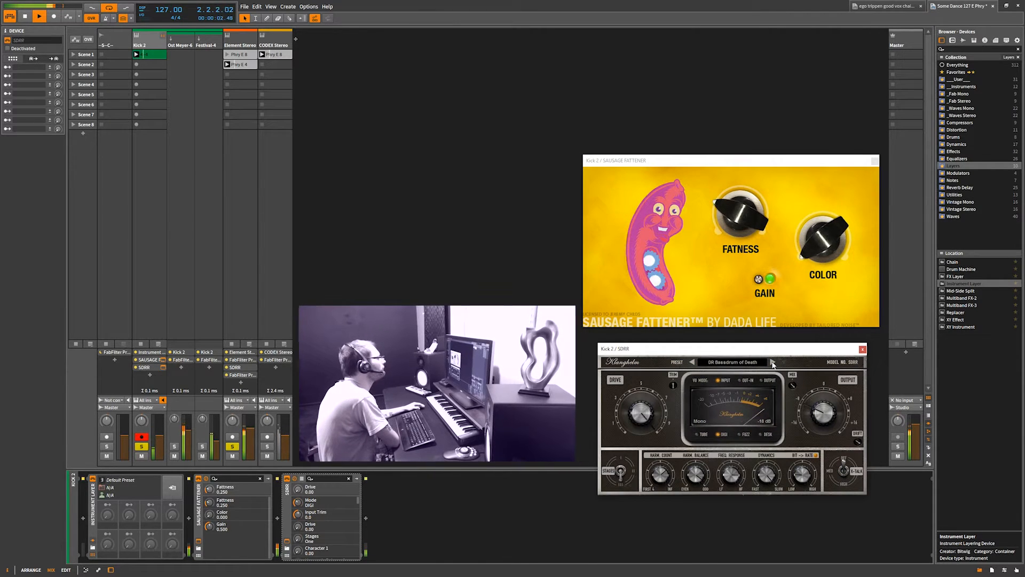
click(772, 363)
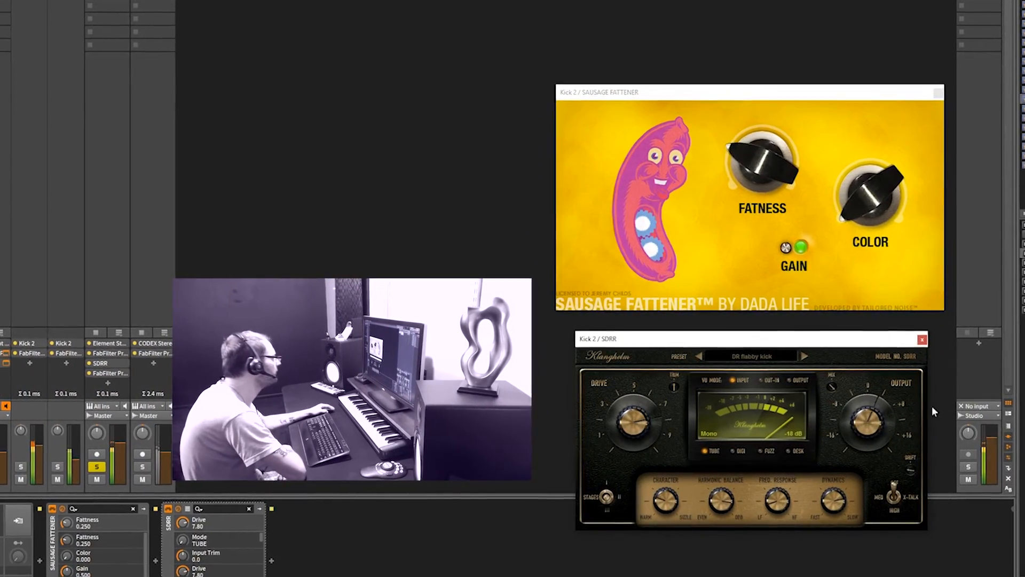
click(868, 425)
drag(879, 426, 879, 416)
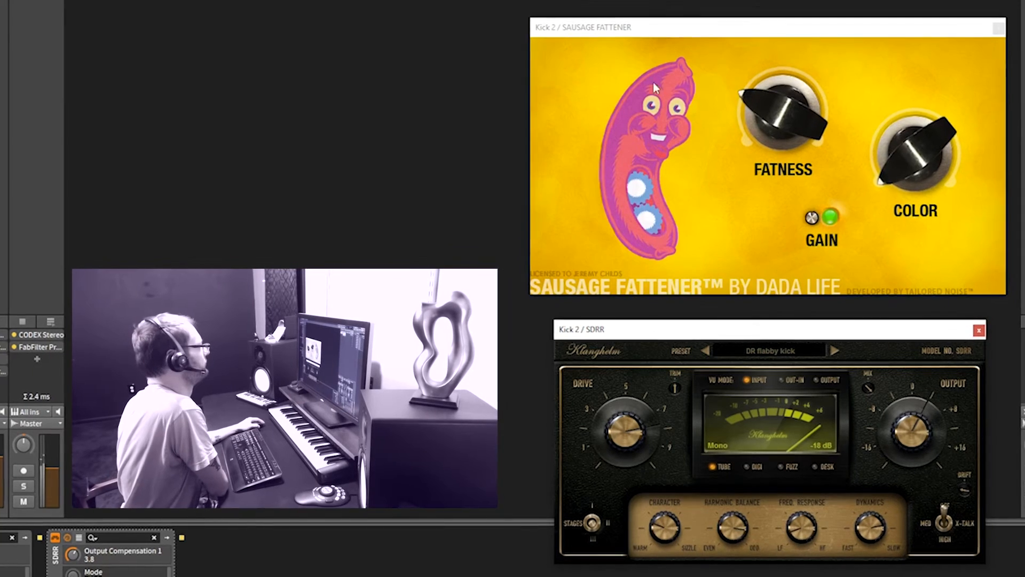
click(1007, 20)
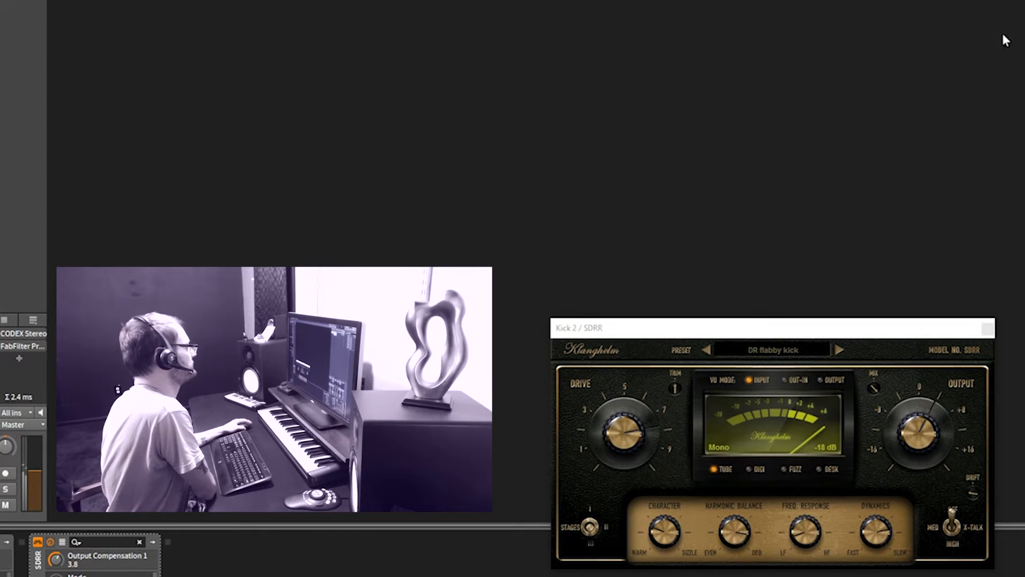
click(988, 330)
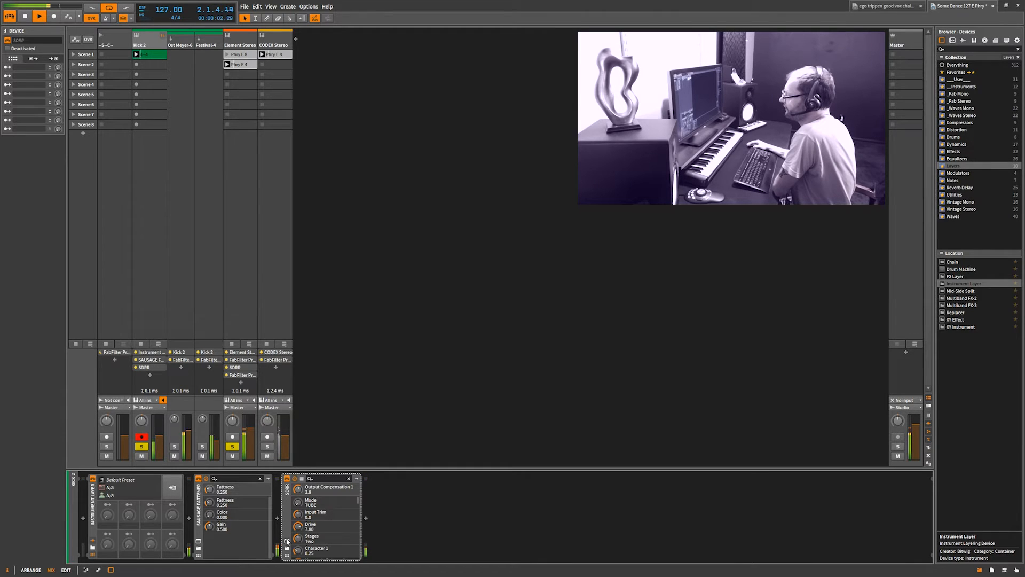
Open the Element Stereo synthesizer's plug-in window, fine-tune the VCF cutoff of the Filler Bass patch, and close the window
click(243, 45)
click(243, 353)
click(253, 353)
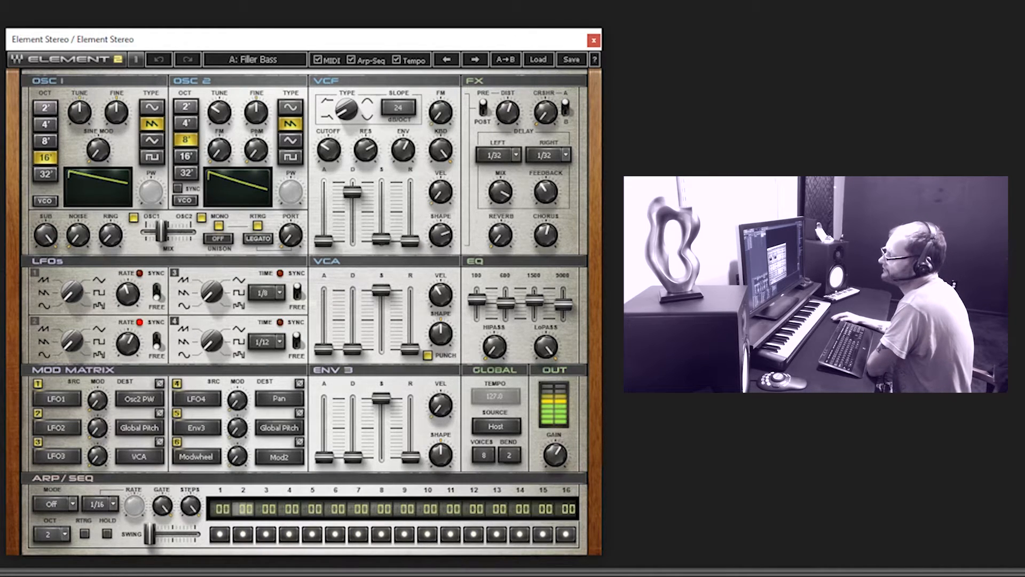
click(224, 575)
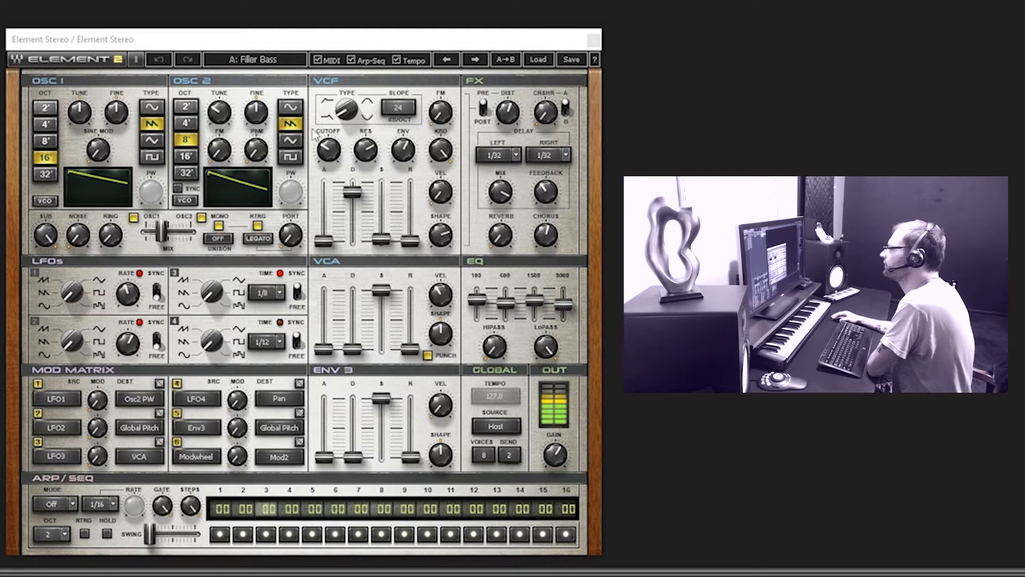
mouse_move(337, 151)
mouse_down()
mouse_move(367, 165)
mouse_move(367, 182)
mouse_move(367, 150)
mouse_move(329, 151)
mouse_up()
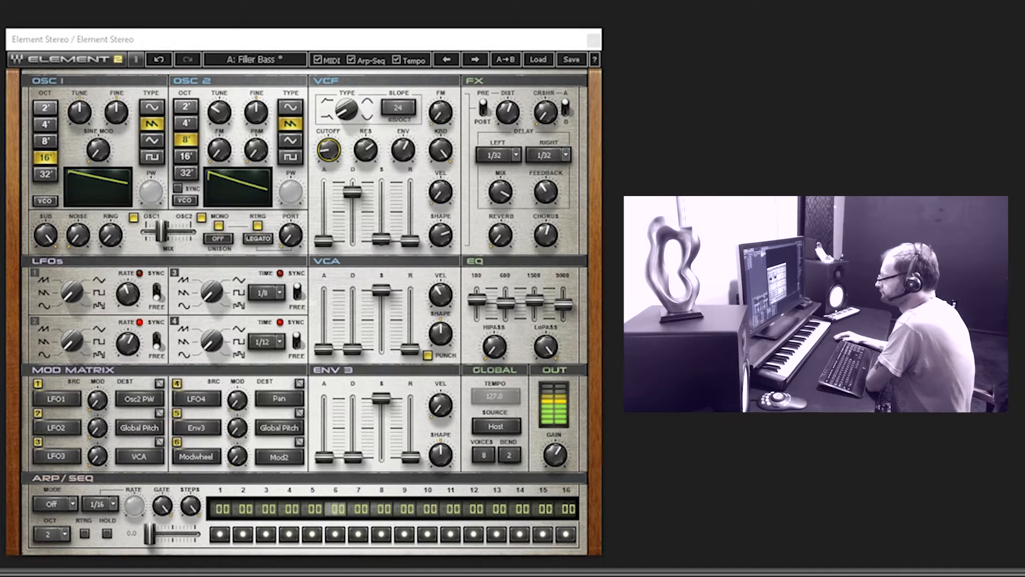
click(601, 143)
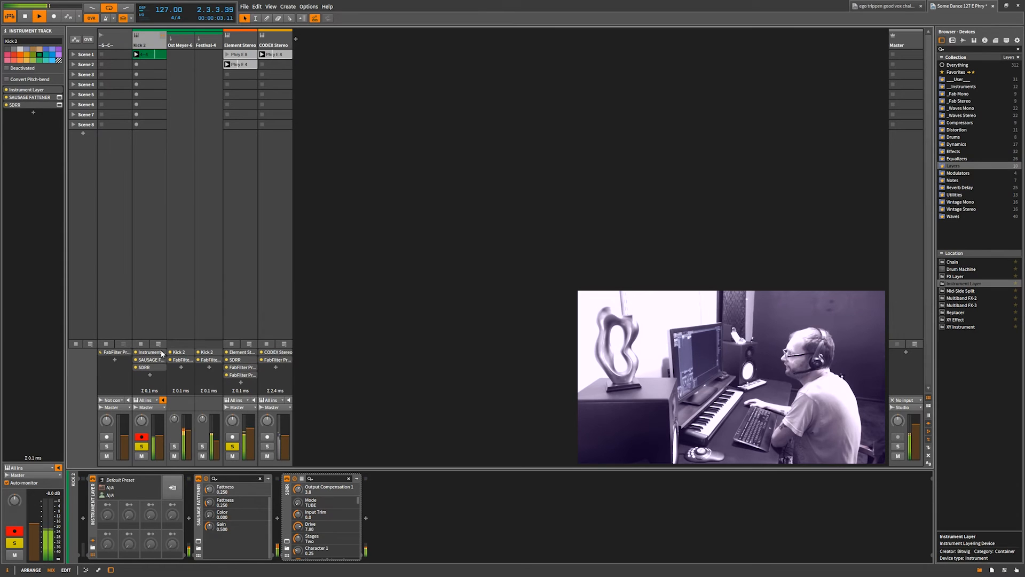
Move the FabFilter Pro-Q from the Ost Meyer-6 layer to the end of Kick 2's chain and delete the Festival-4 layer's Pro-Q
drag(176, 361, 150, 375)
click(206, 360)
key(Delete)
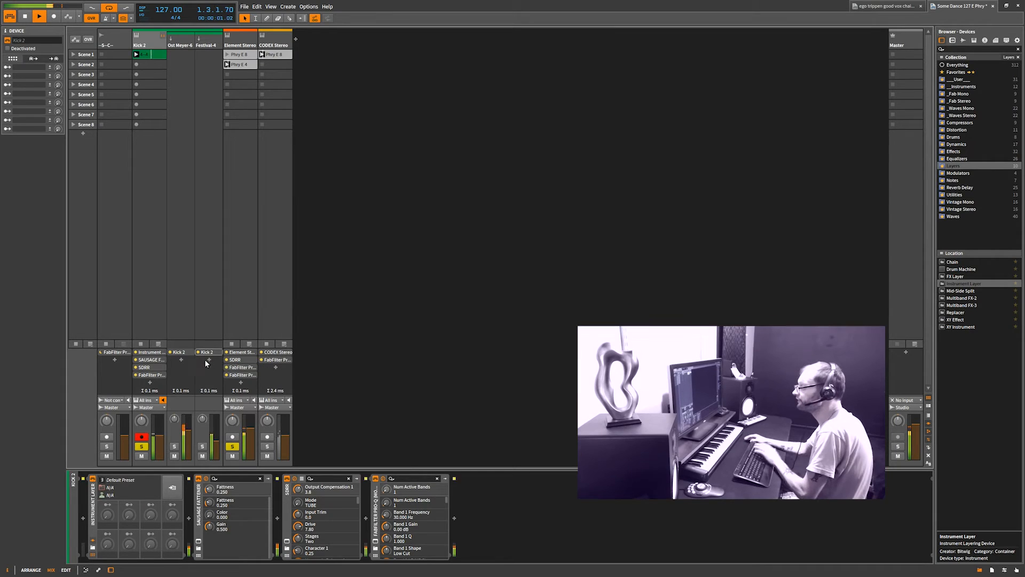
Open the Kick 2 track's Pro-Q (Mono) and set the low cut's Band 1 frequency to 50 Hz
click(163, 375)
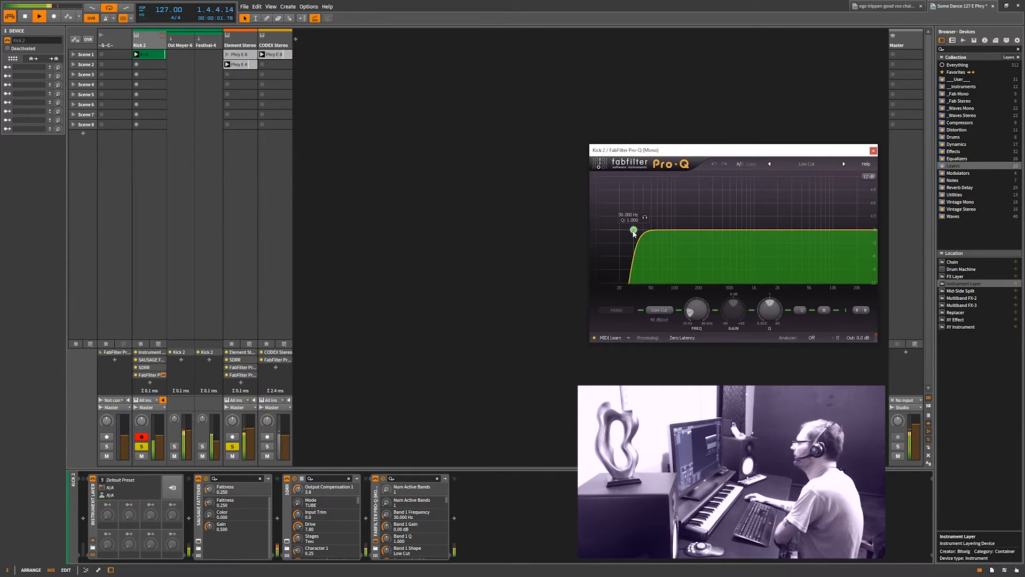
scroll(694, 308, up, 5)
mouse_move(693, 304)
mouse_down()
mouse_move(699, 283)
mouse_move(700, 312)
mouse_move(689, 312)
mouse_up()
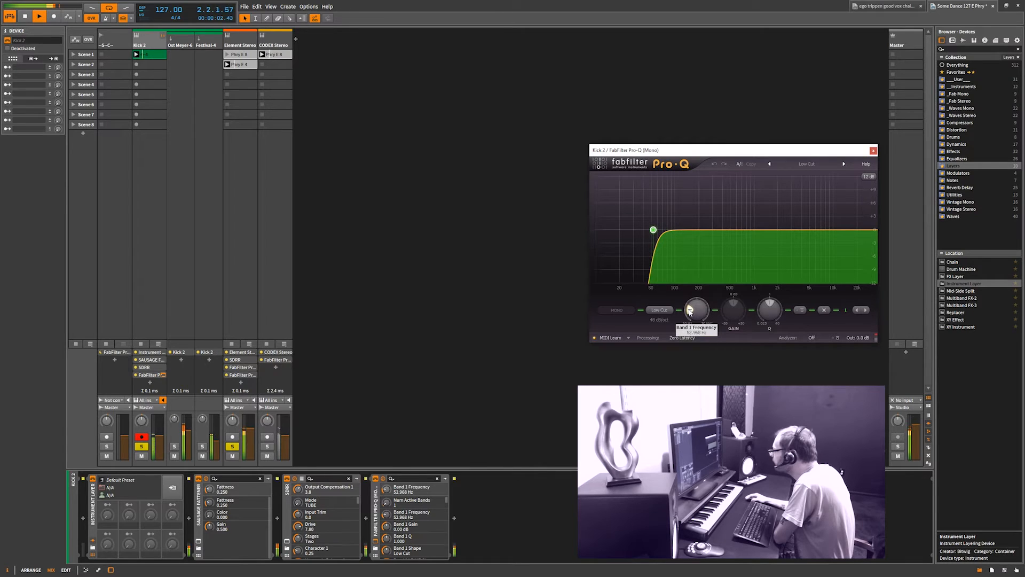
mouse_move(690, 312)
mouse_down()
mouse_move(704, 331)
mouse_move(697, 313)
mouse_up()
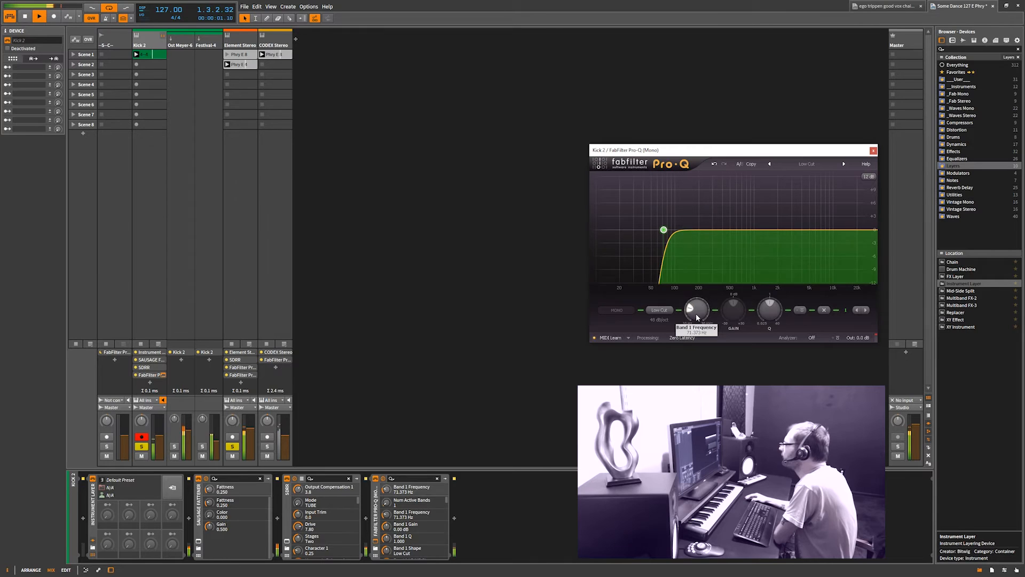
double_click(697, 316)
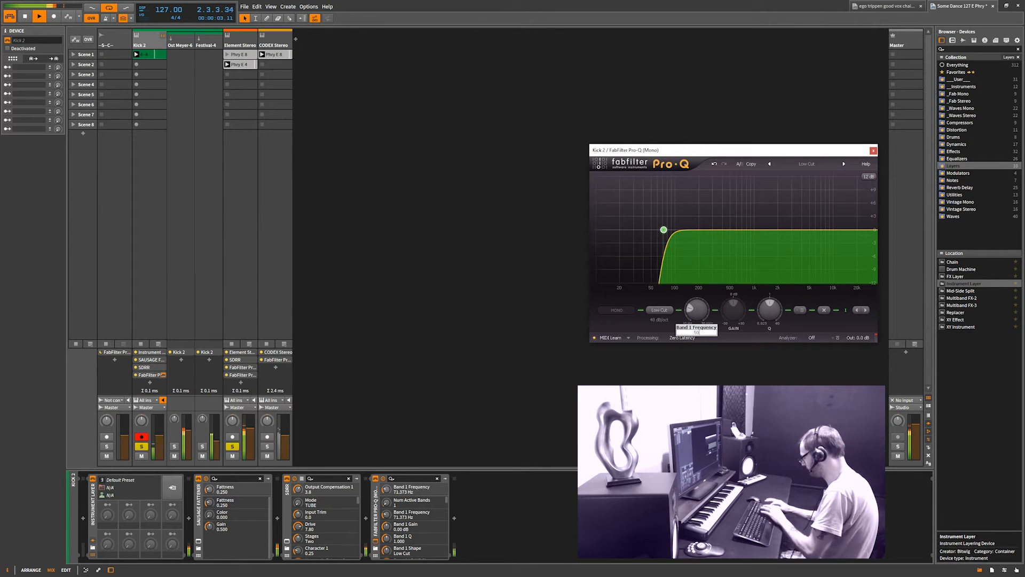
key(Return)
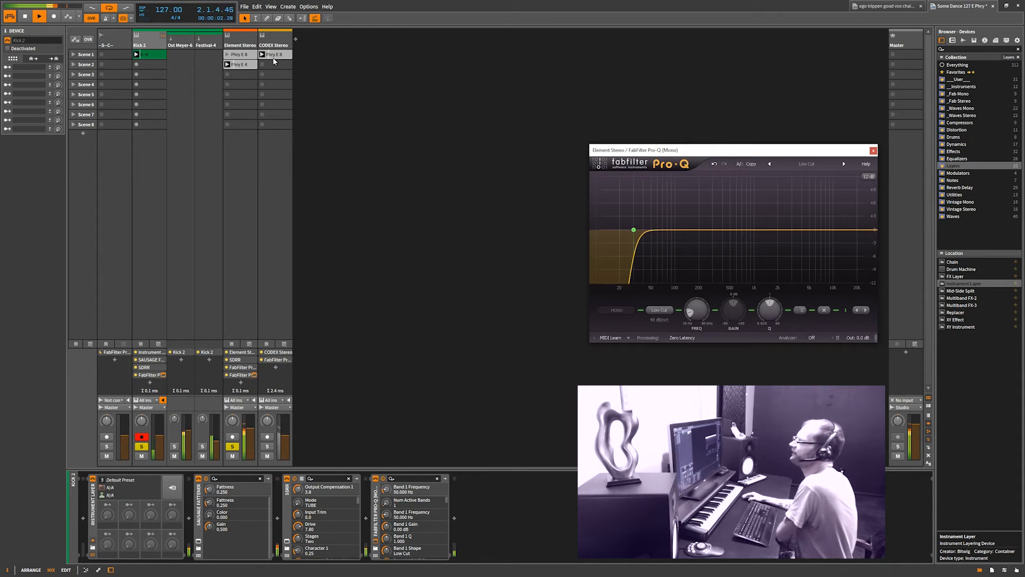
Solo the CODEX Stereo track as well, open its Phry E 8 clip in the note editor, and close the Pro-Q window
click(267, 447)
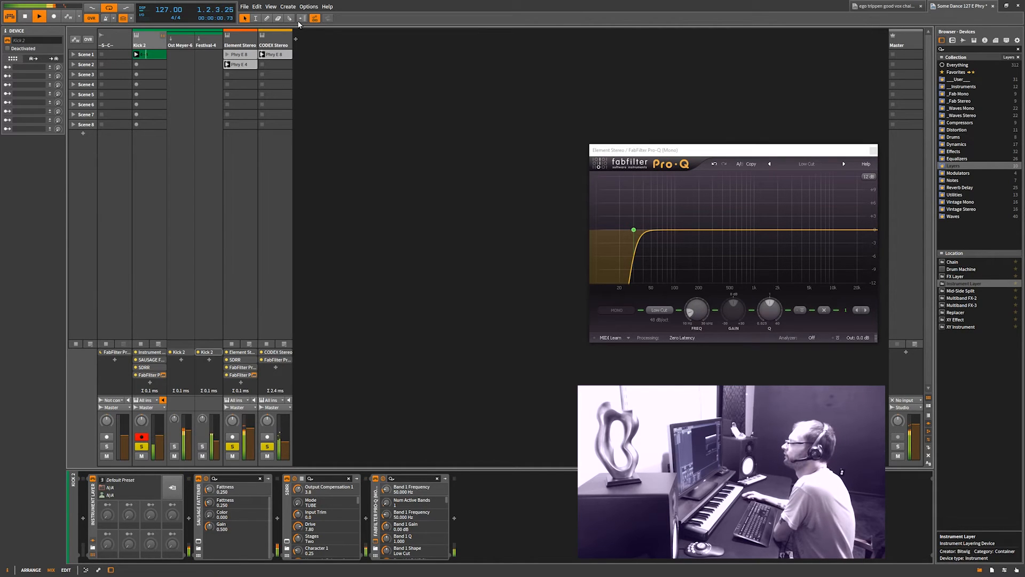
click(274, 42)
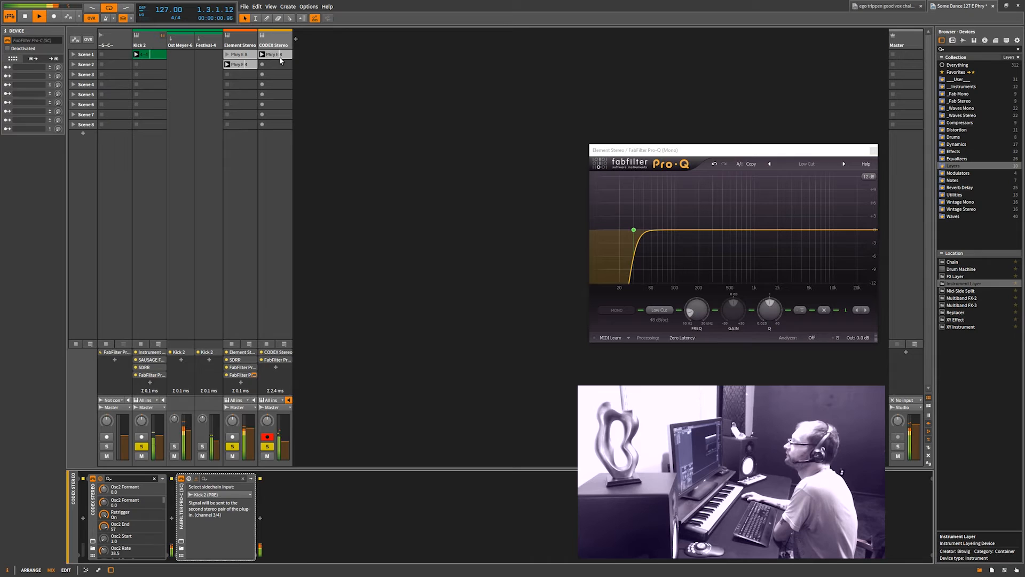
double_click(275, 55)
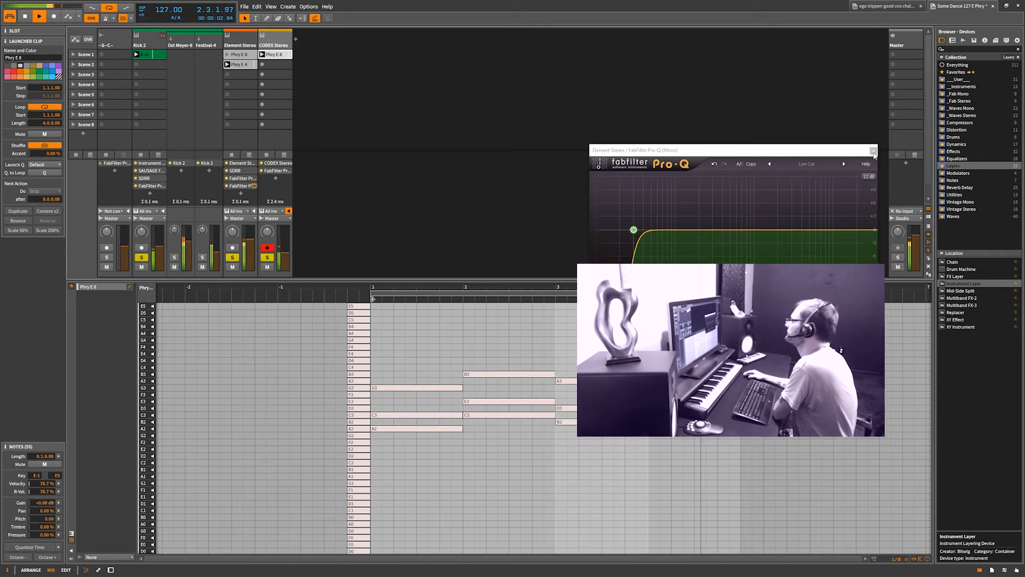
click(874, 153)
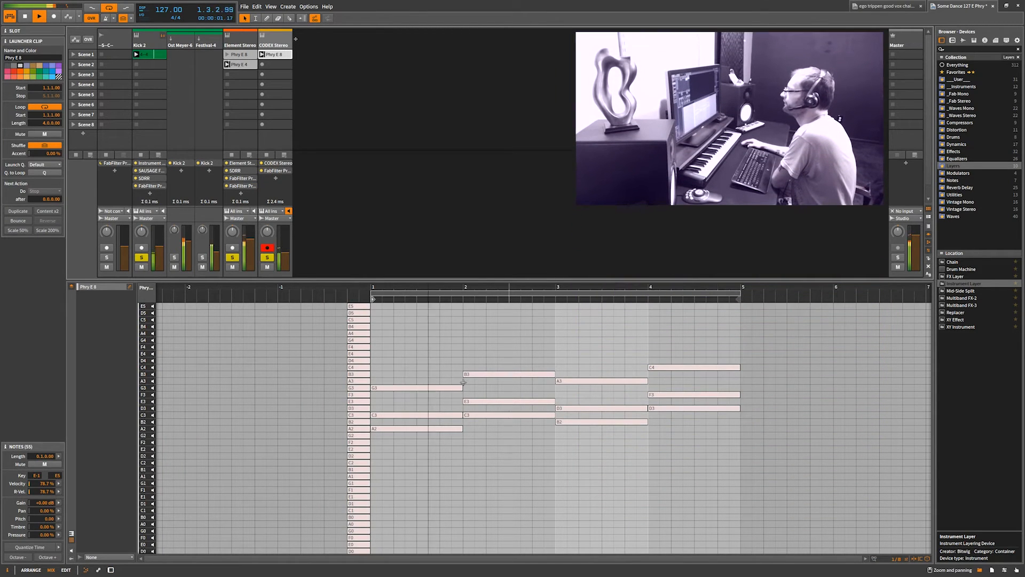
Turn off solo on the Element Stereo and Kick 2 tracks and open the CODEX Stereo track's FabFilter Pro-C (SC) window
click(233, 258)
click(141, 258)
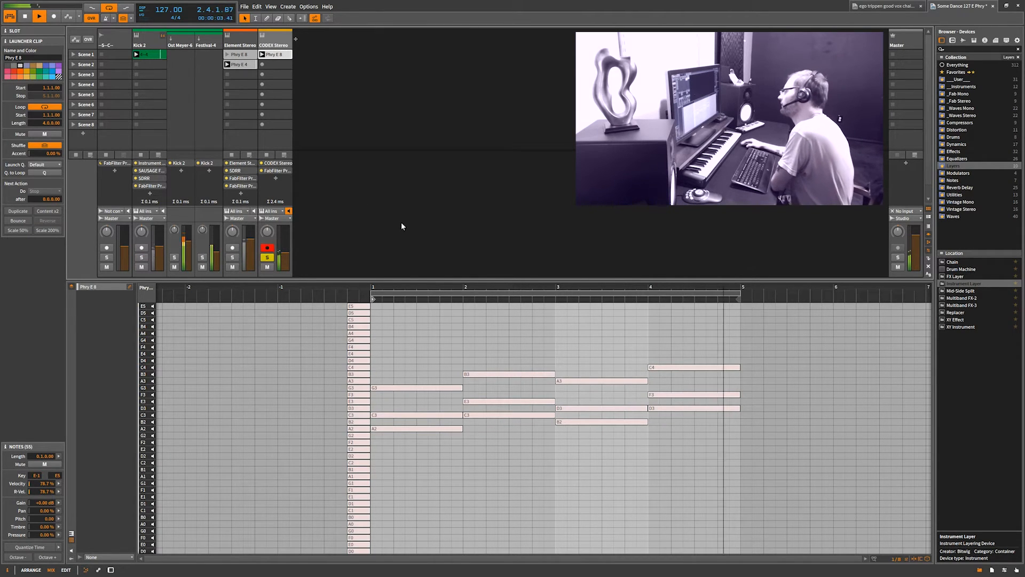
click(289, 170)
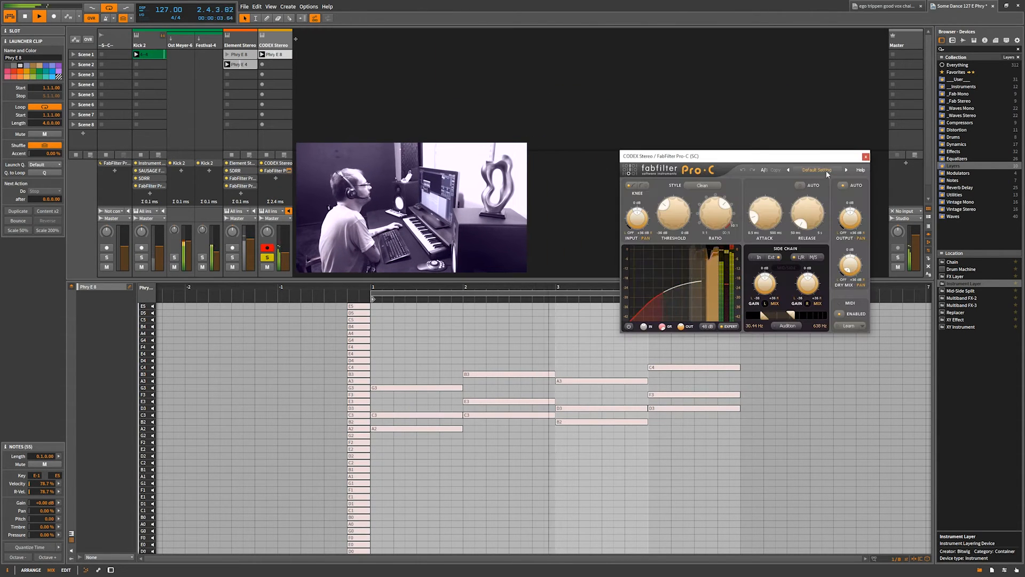
Reposition the CODEX Stereo track's Pro-C window and select that track to bring up its device chain
drag(774, 156, 695, 83)
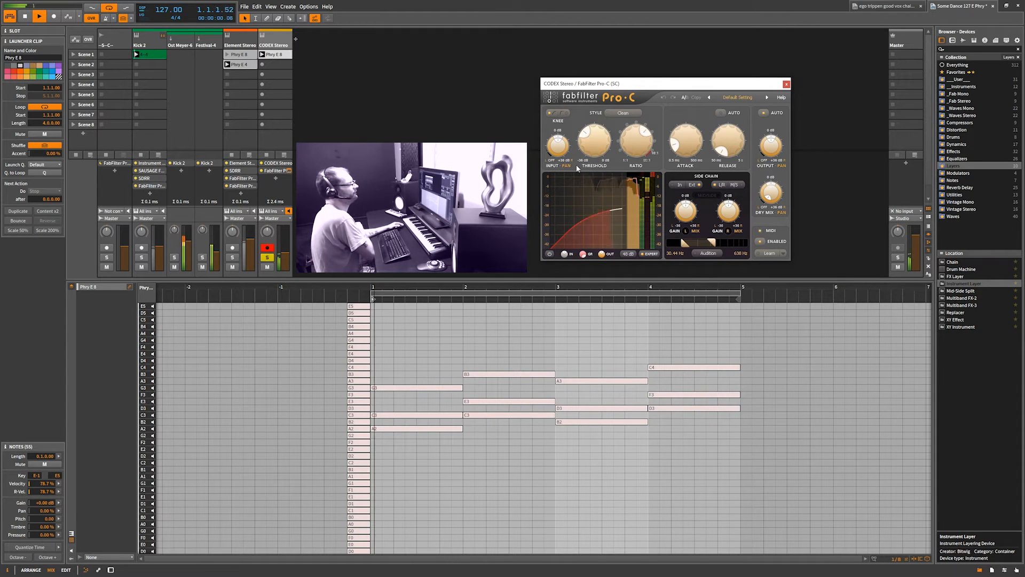
click(284, 41)
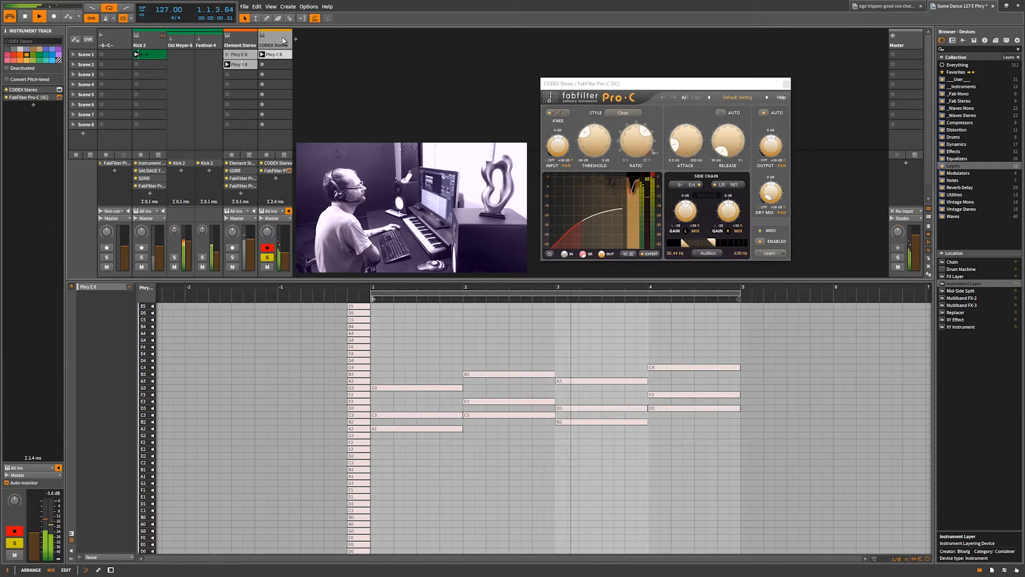
key(d)
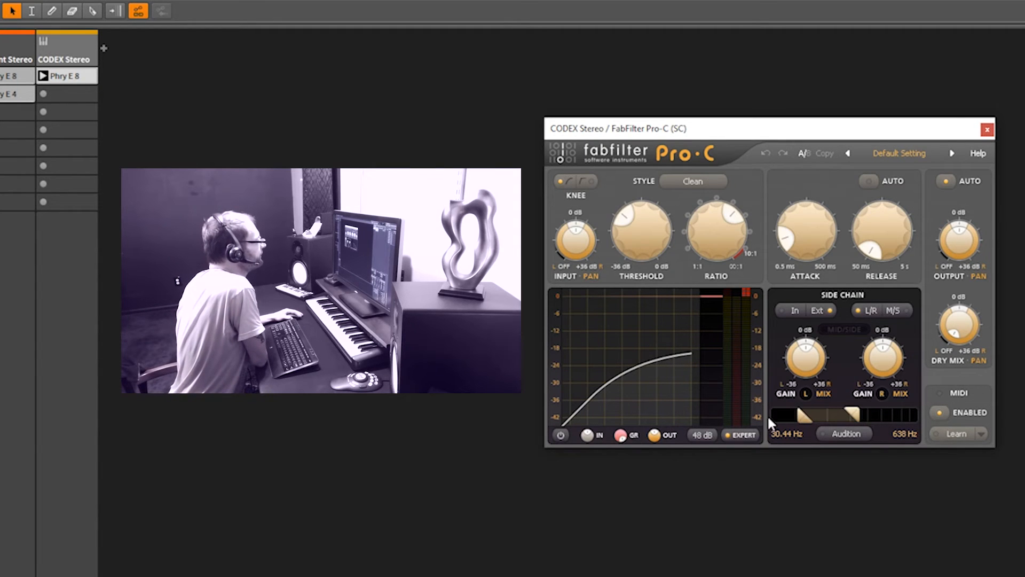
Turn the Pro-C's Expert view off and on again, and switch its side chain source to In and back to Ext
click(751, 436)
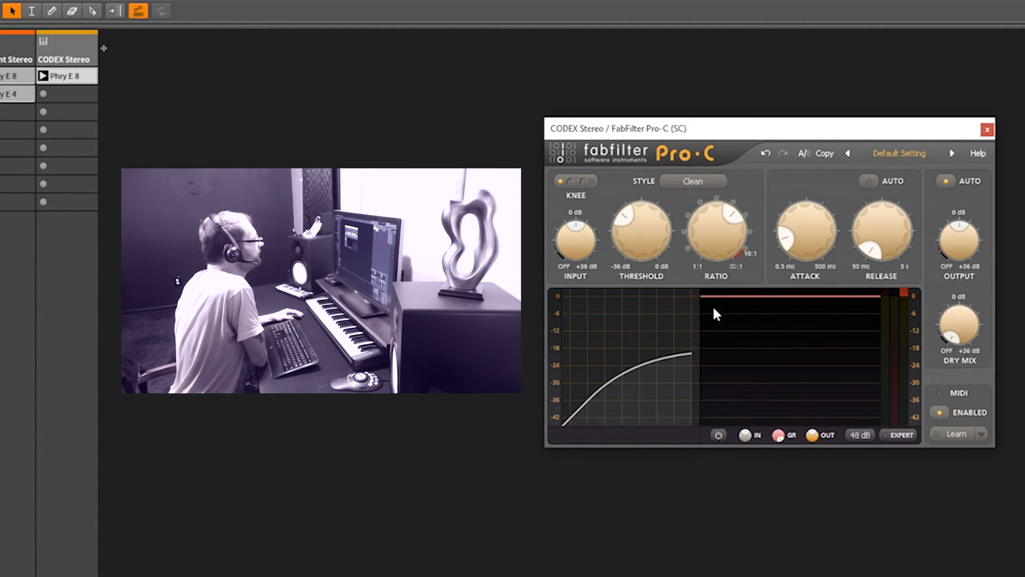
click(908, 435)
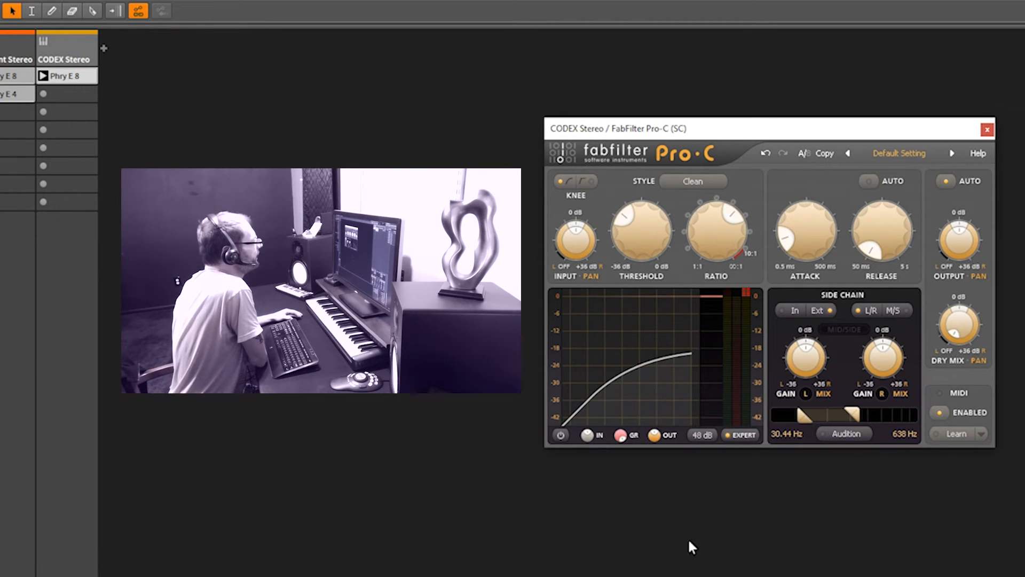
click(793, 311)
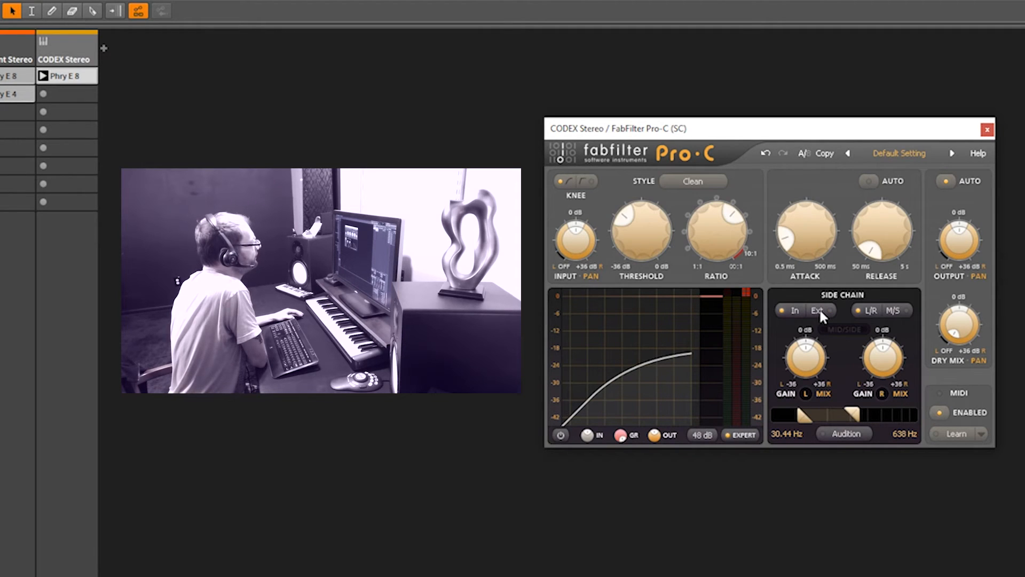
click(818, 310)
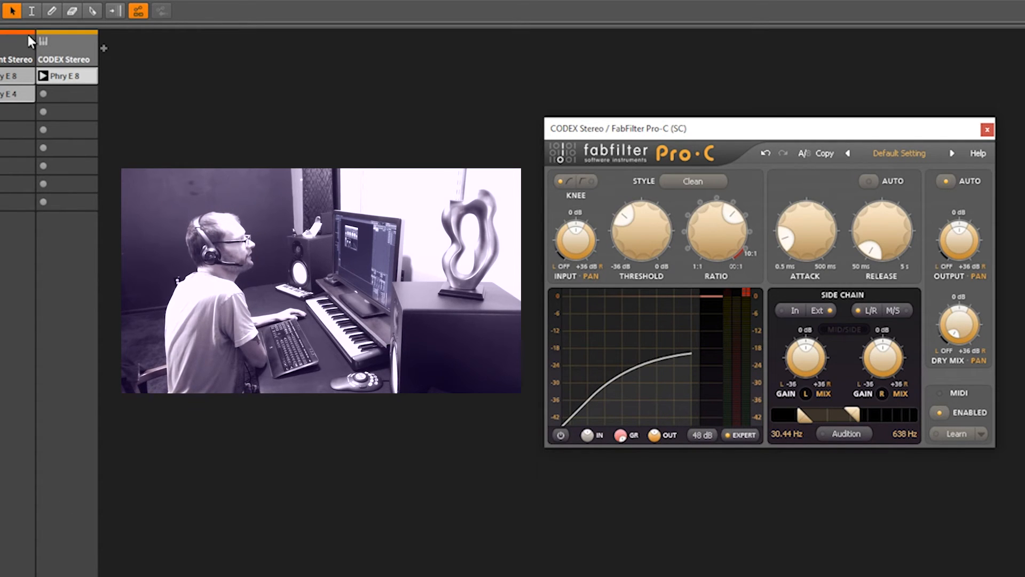
Play the CODEX Stereo track's Phry E 8 clip and set the Pro-C side chain's low filter frequency to 42.46 Hz
click(72, 51)
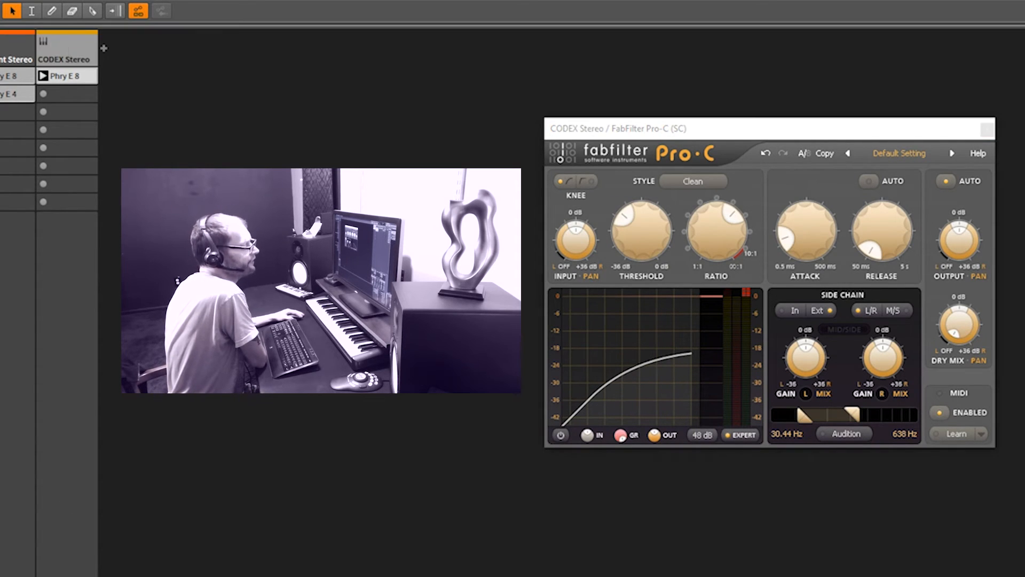
click(44, 76)
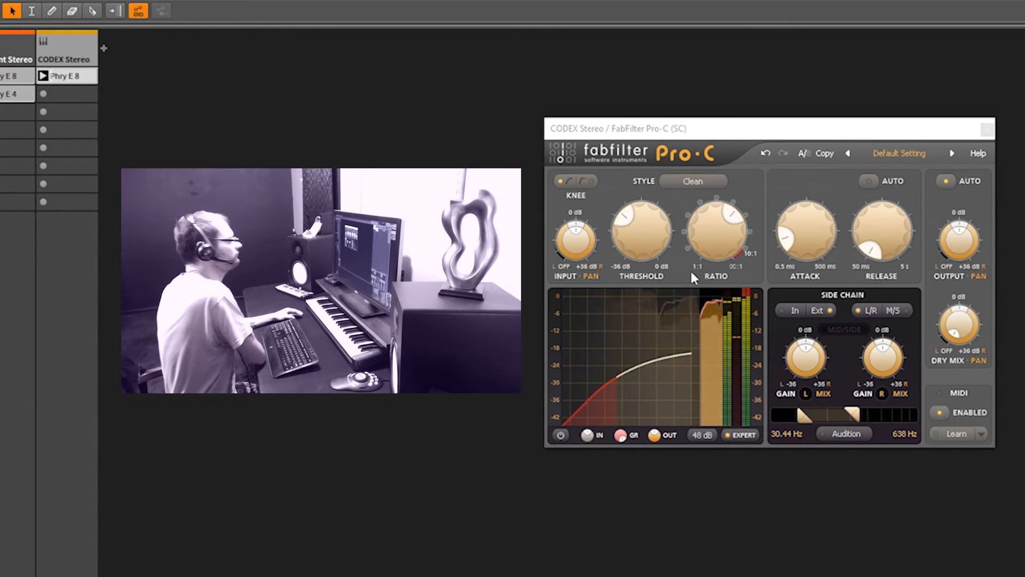
drag(803, 420, 774, 415)
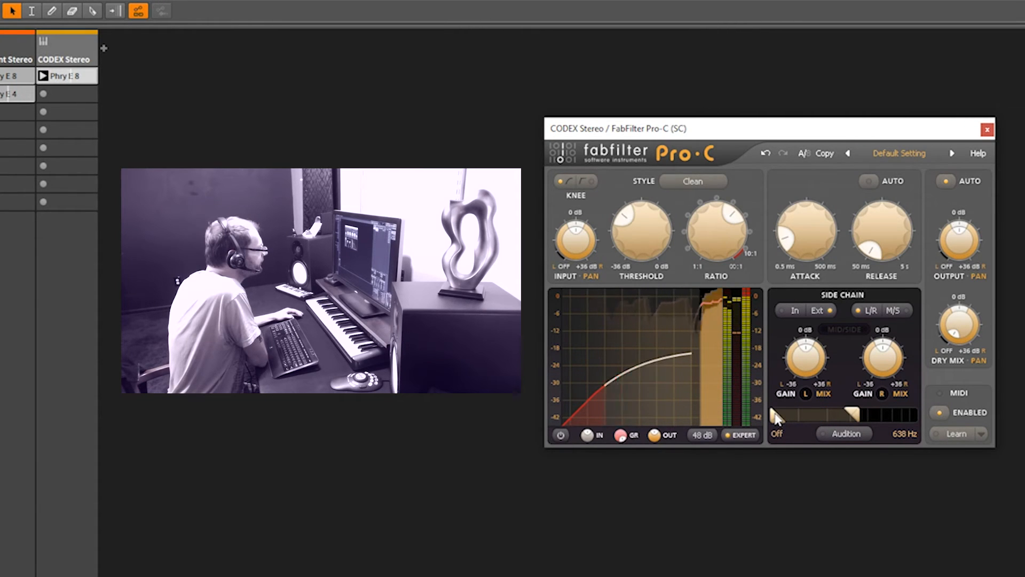
drag(832, 416, 809, 416)
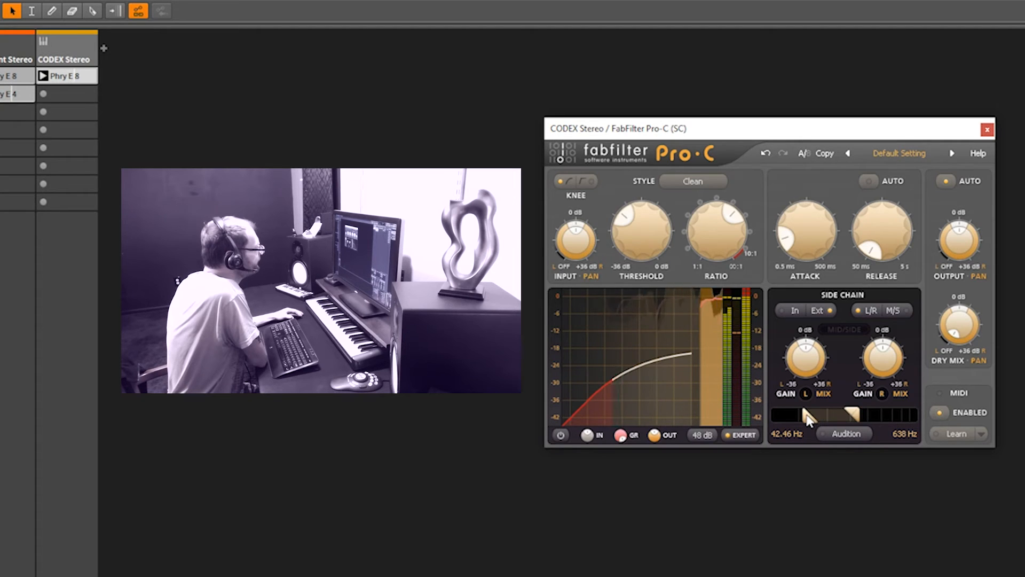
double_click(805, 412)
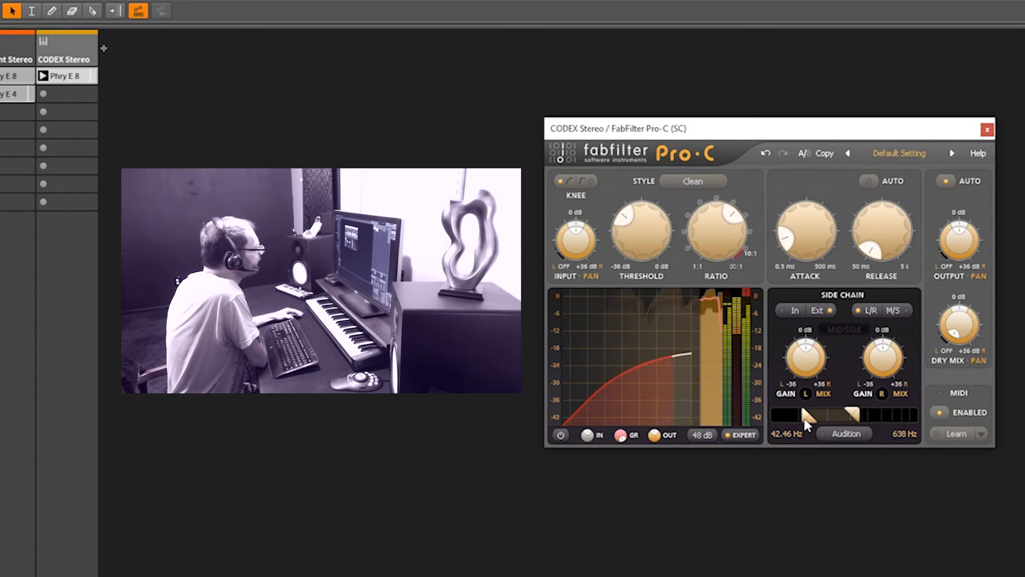
mouse_move(806, 420)
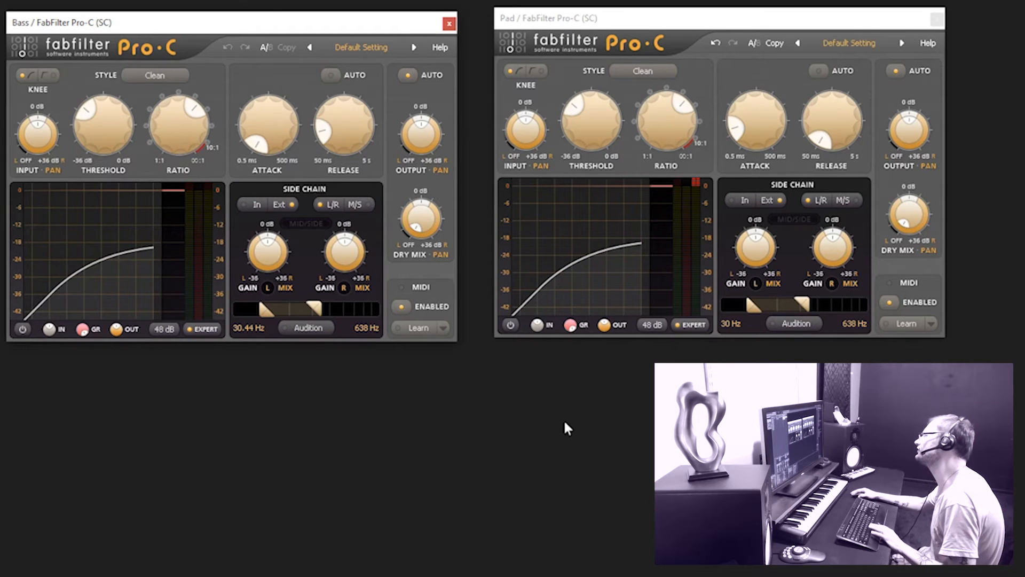
Start playback, raise the release on the Bass and Pad tracks' Pro-C compressors, and adjust both attacks
key(space)
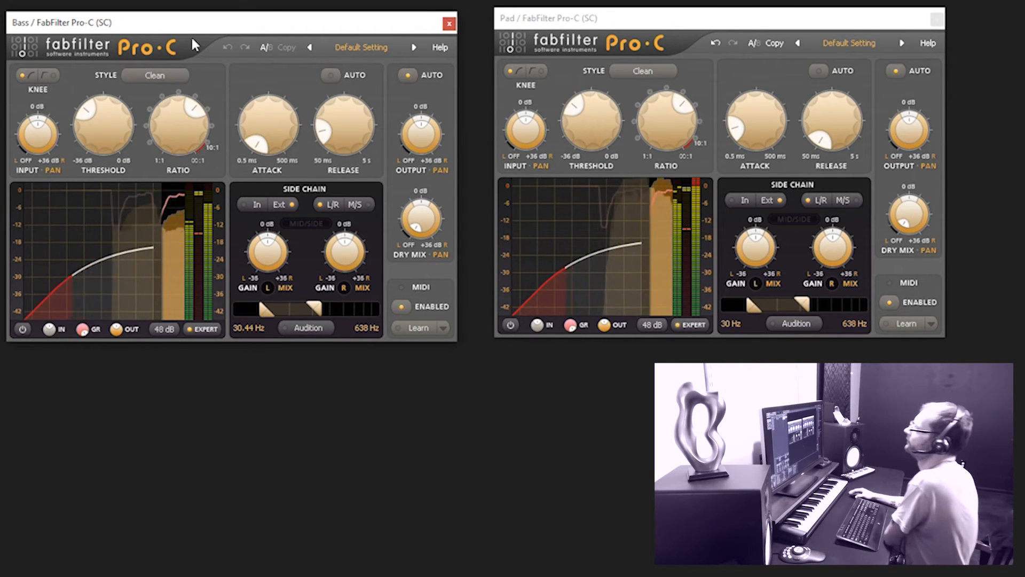
mouse_move(255, 137)
mouse_down()
mouse_move(256, 117)
mouse_move(254, 146)
mouse_up()
drag(326, 131, 334, 66)
drag(829, 136, 832, 53)
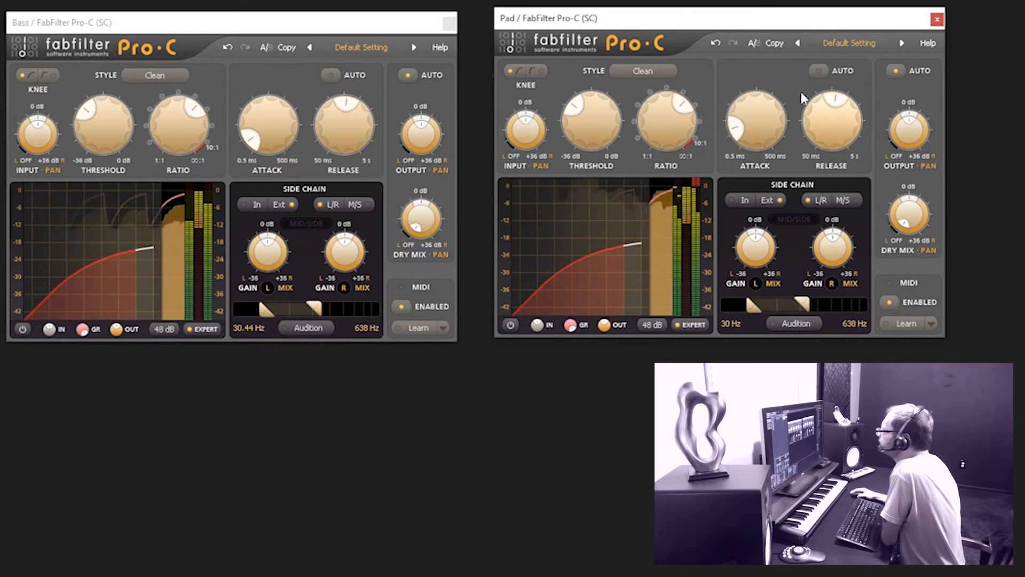
drag(758, 135, 744, 147)
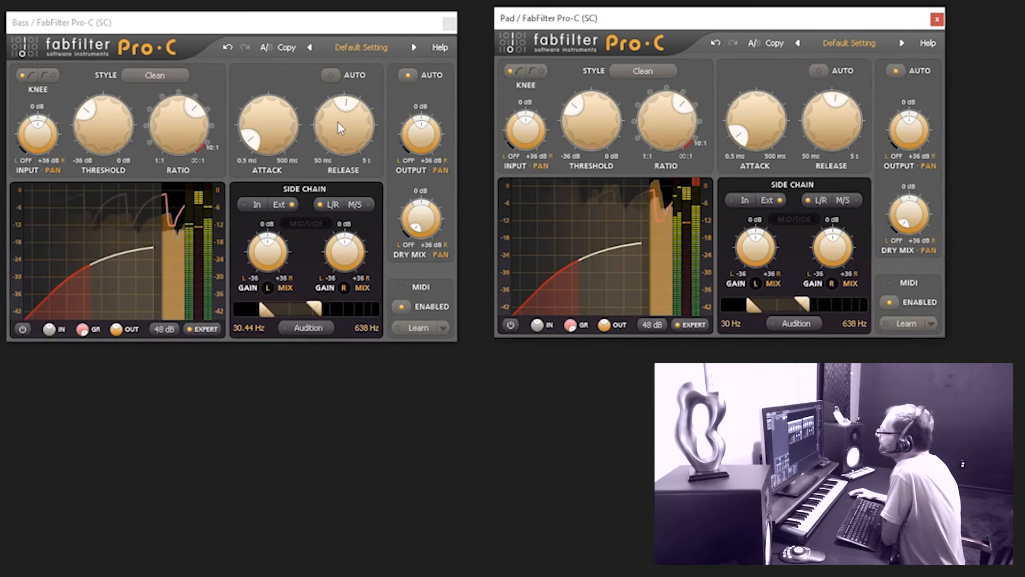
Shorten the Bass Pro-C's release and set its attack to 0.80 ms
drag(335, 121, 340, 163)
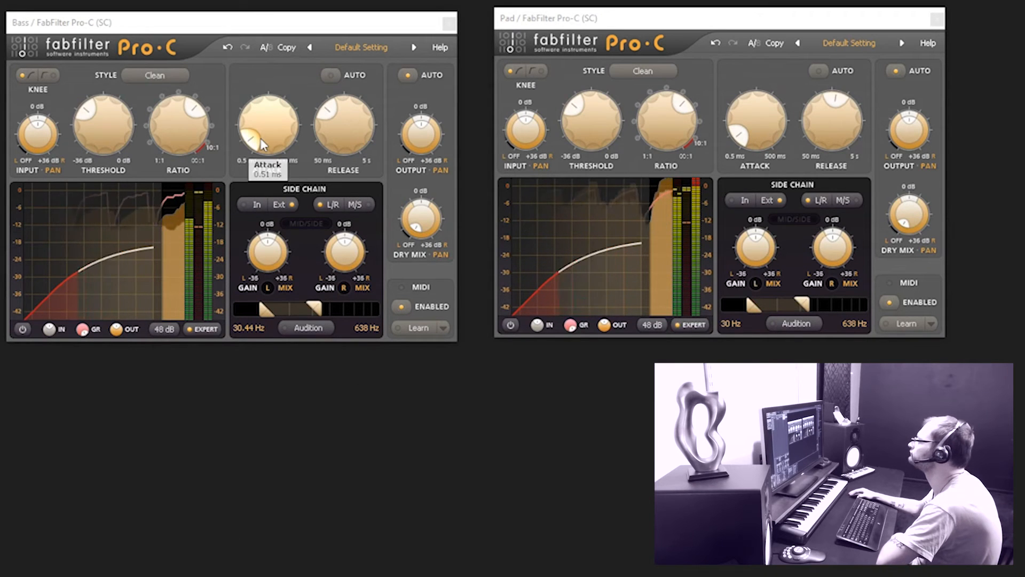
drag(261, 145, 256, 140)
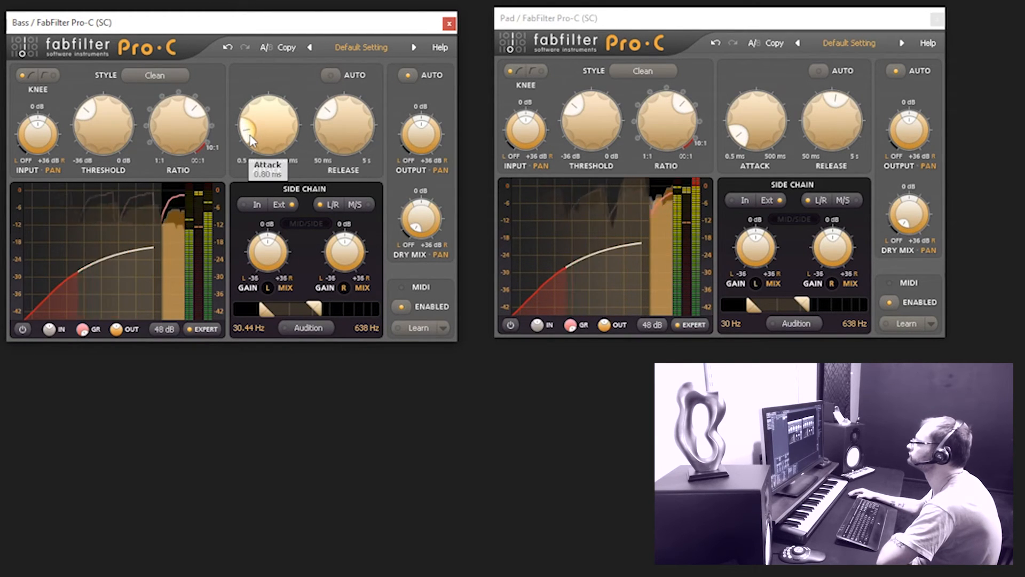
mouse_move(252, 141)
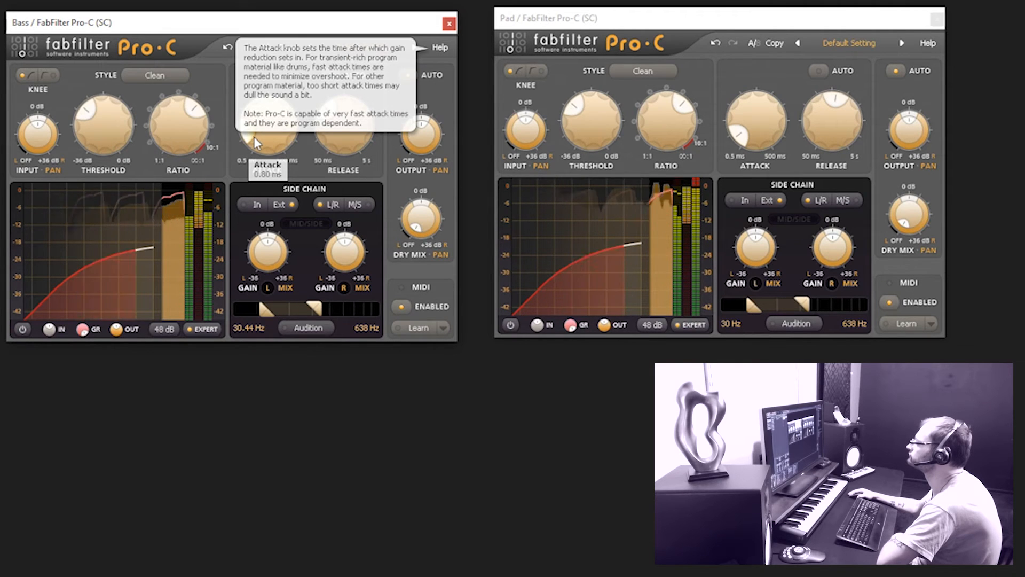
Check the Bass Pro-C's interactive help hints option, set its attack to 0.60 ms, and adjust the Pad Pro-C's attack
click(441, 48)
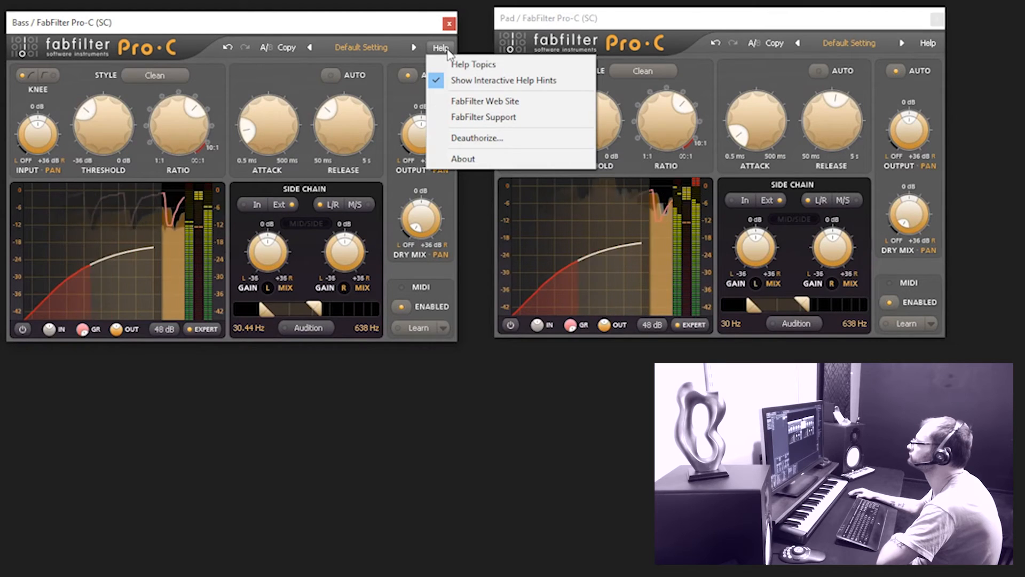
click(445, 80)
mouse_move(254, 137)
drag(254, 136, 253, 143)
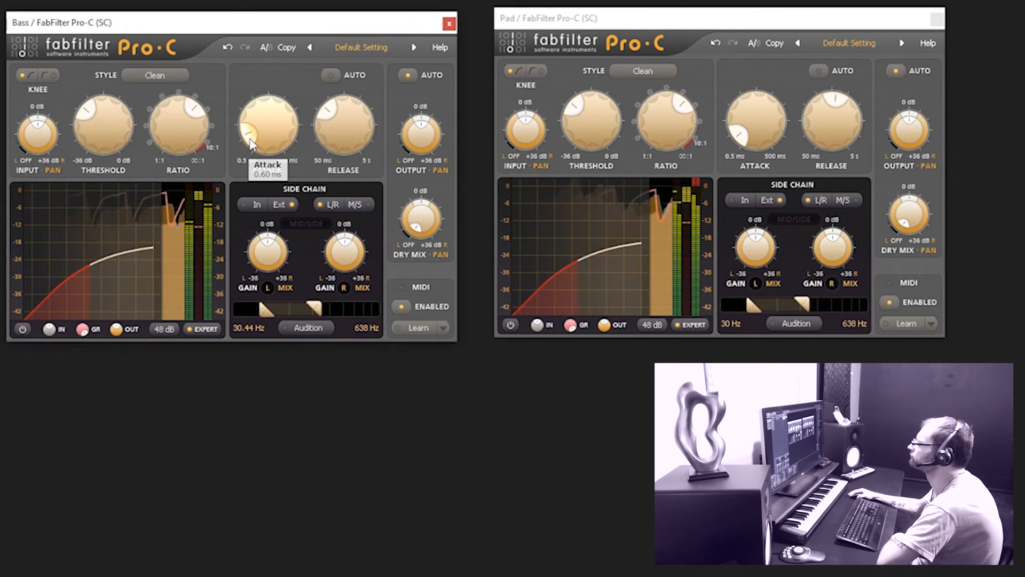
drag(746, 144, 728, 124)
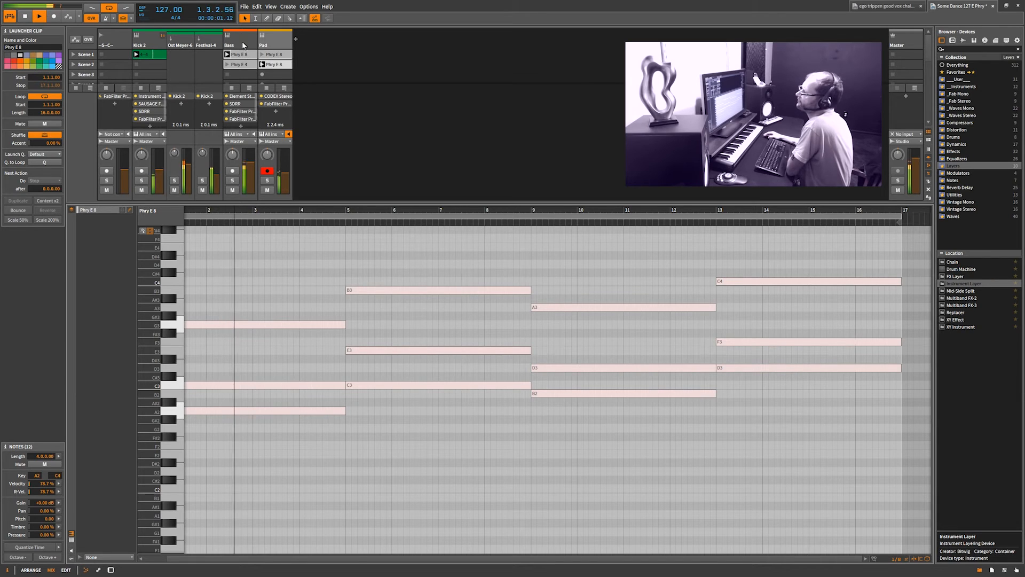
In the Bass track's Phry E 8 clip, extend E2 to bar 6 with G2 trimmed to follow it, and lower and lengthen the last B2 note
click(245, 54)
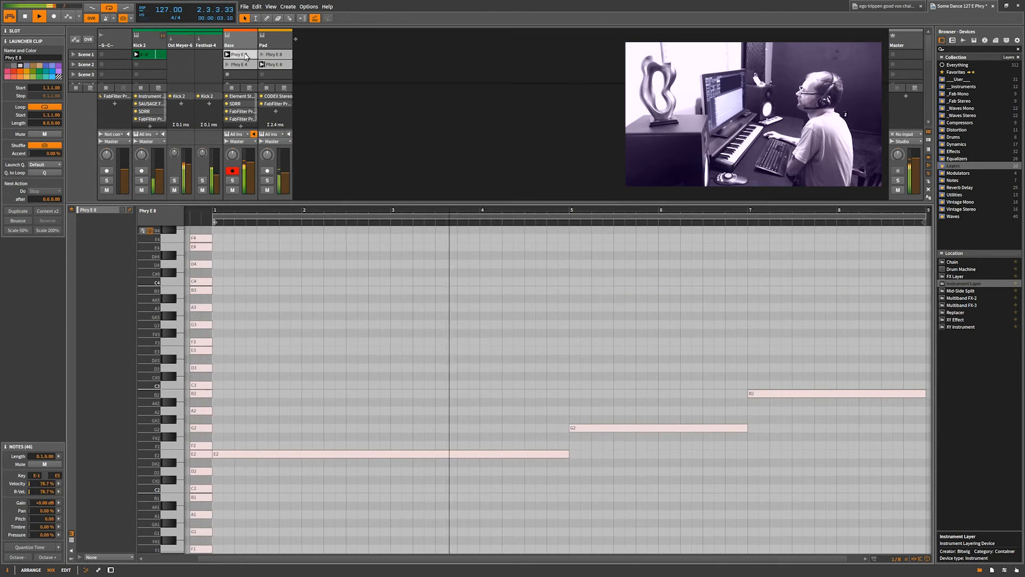
drag(733, 210, 548, 209)
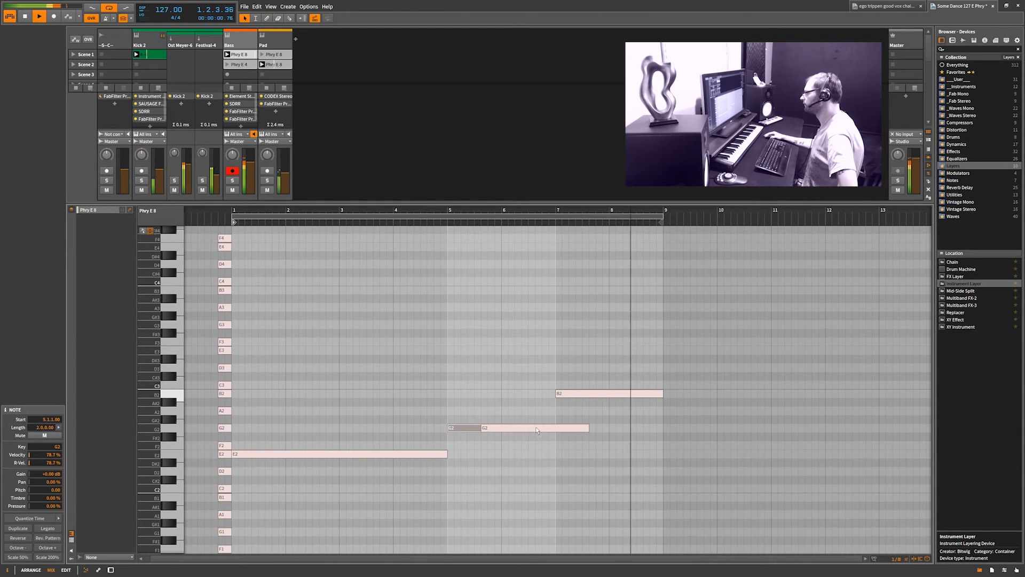
mouse_move(553, 428)
mouse_down()
mouse_move(602, 430)
mouse_move(554, 431)
mouse_up()
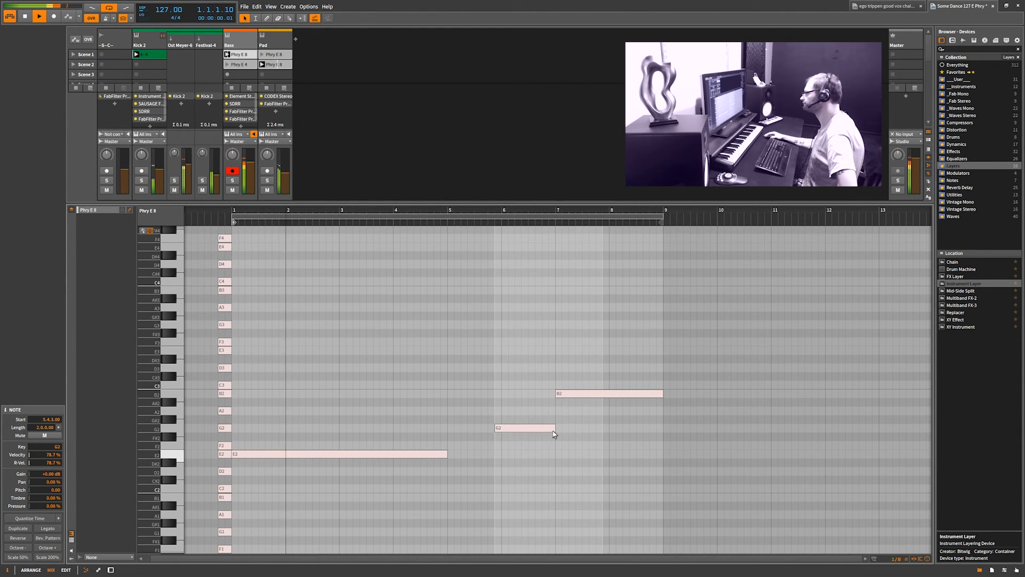
drag(446, 454, 502, 429)
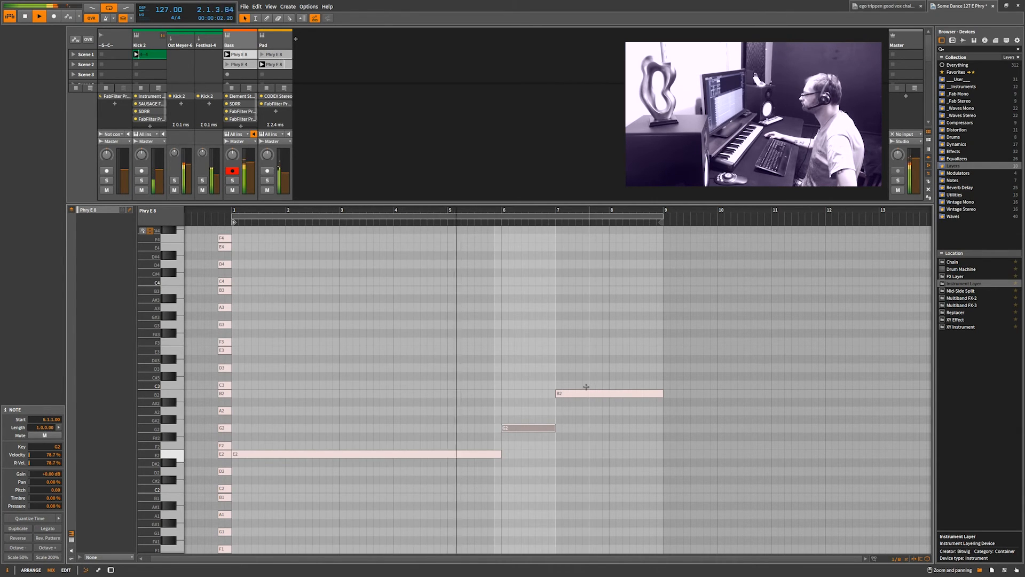
mouse_move(574, 395)
mouse_down()
mouse_move(585, 402)
mouse_move(574, 412)
mouse_up()
drag(662, 411, 851, 420)
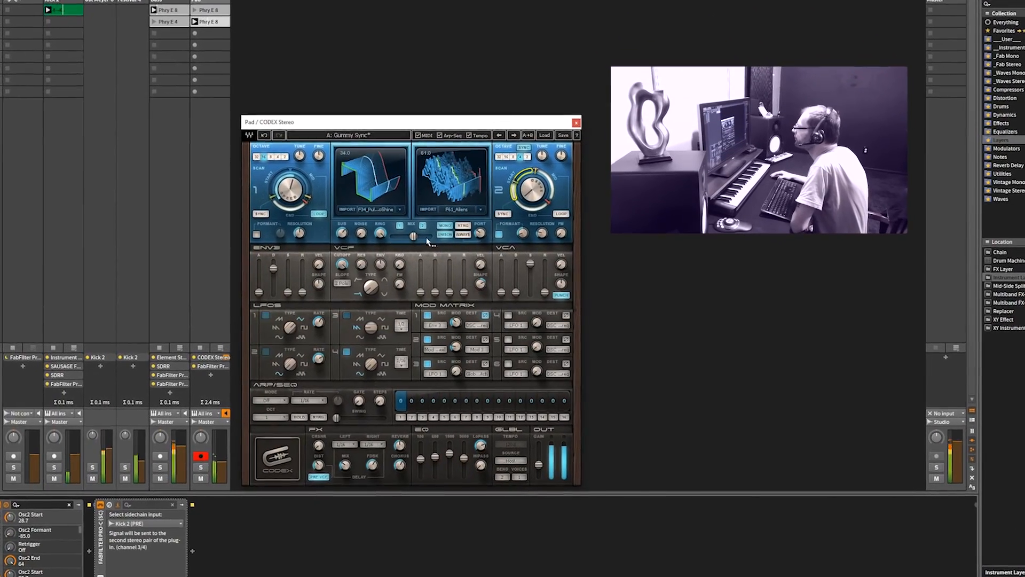
Delete the chords from bar 9 onward in the Pad track's Phry E 8 clip
drag(327, 224, 327, 182)
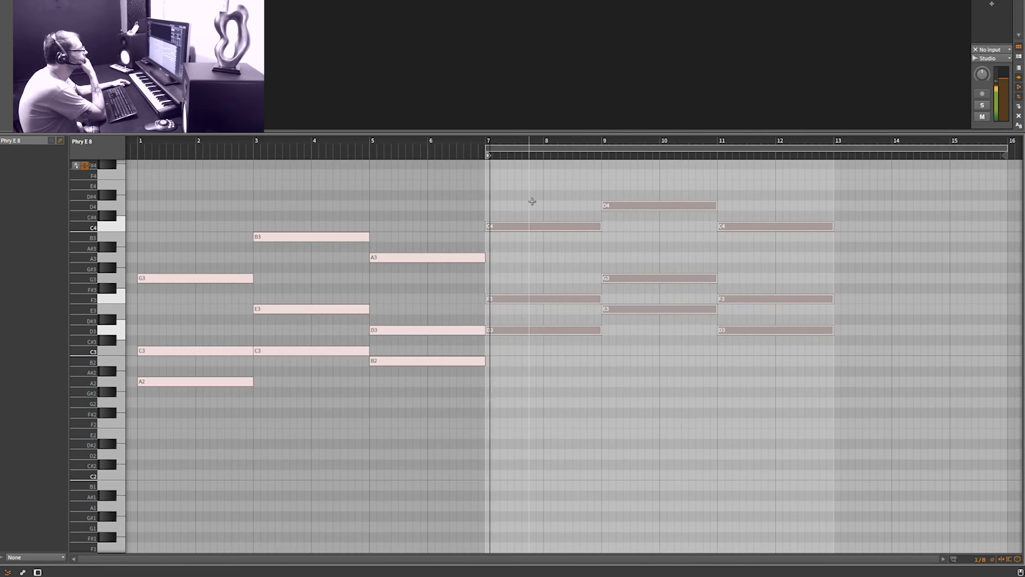
drag(636, 180, 871, 392)
key(Delete)
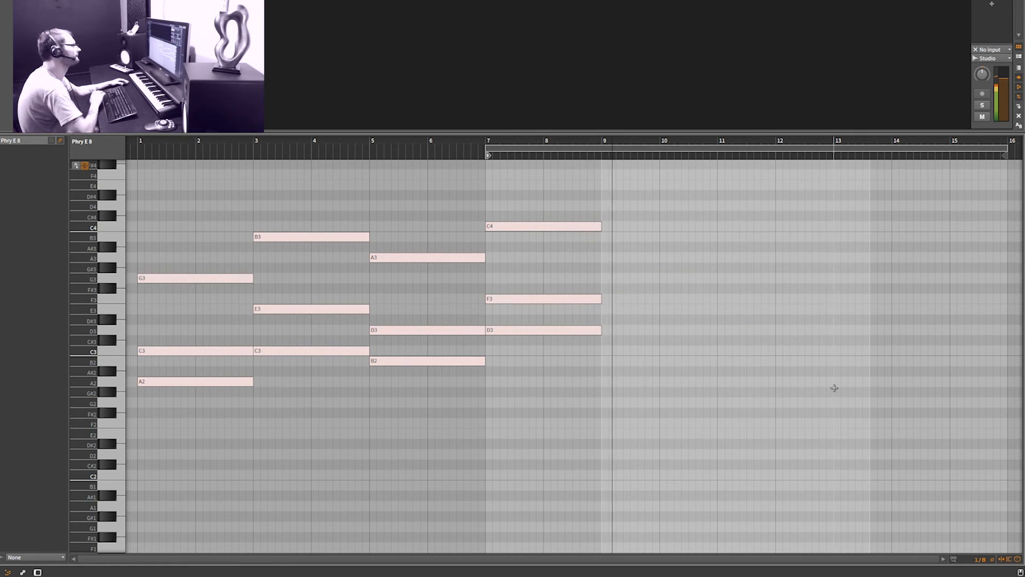
Shorten the clip's loop to end at bar 11 and shift the bar 7 chord to about bar 9
drag(544, 192, 624, 377)
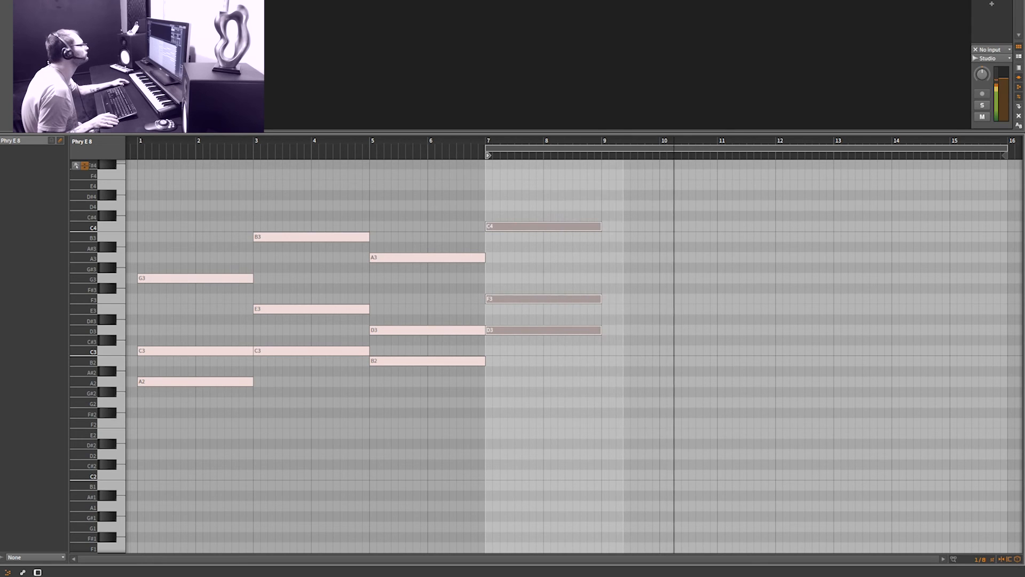
drag(1006, 154, 717, 154)
drag(553, 195, 696, 446)
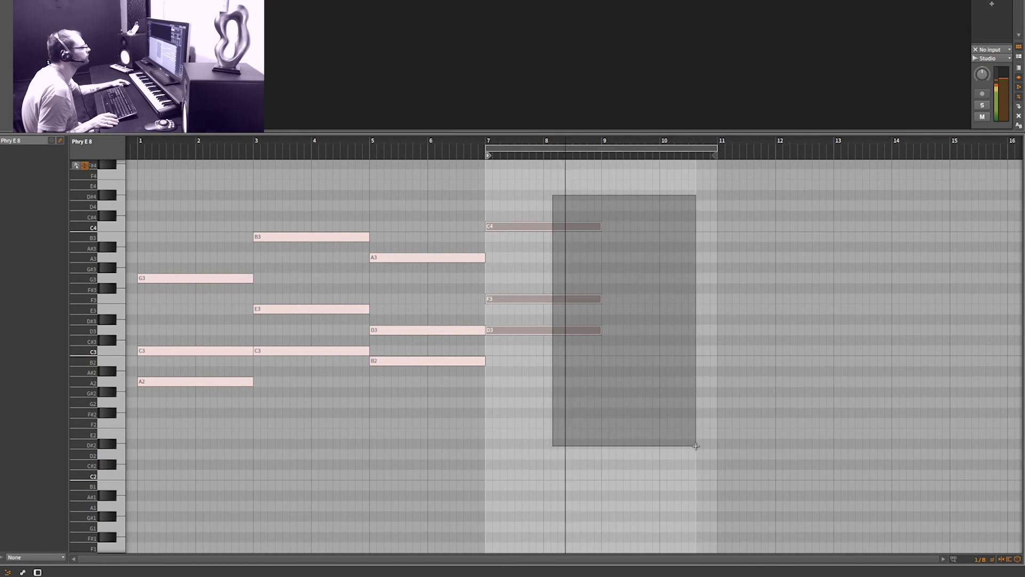
drag(553, 333, 678, 316)
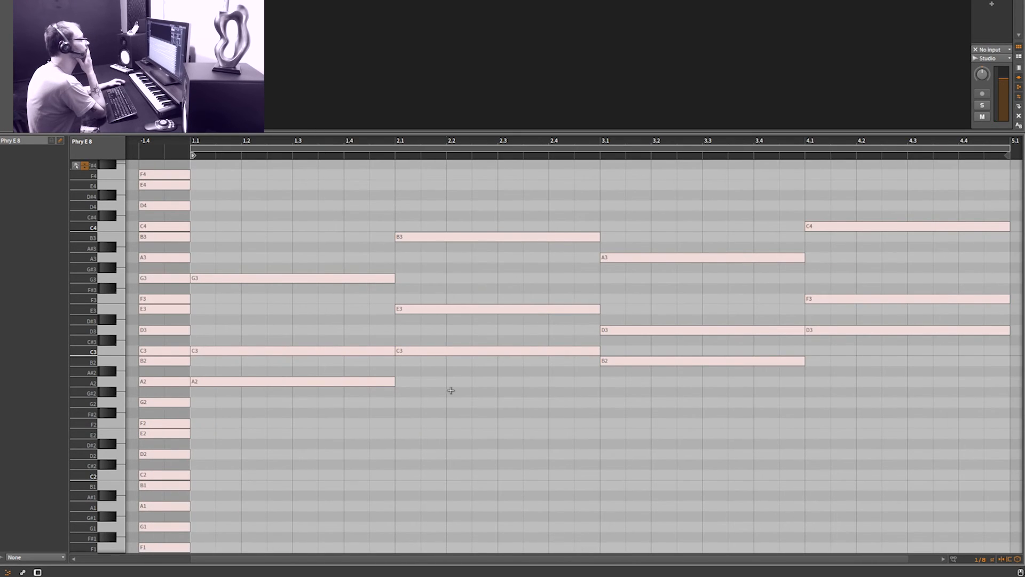
Play the four-bar Phry E 8 clip and examine the column of scale guide notes placed before bar 1, down to E-1
key(space)
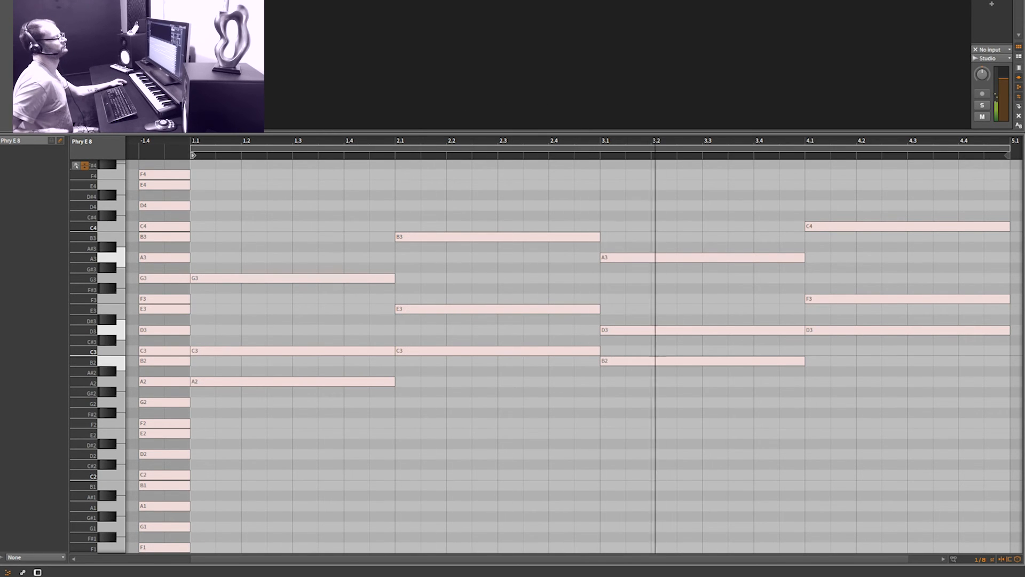
drag(636, 131, 623, 85)
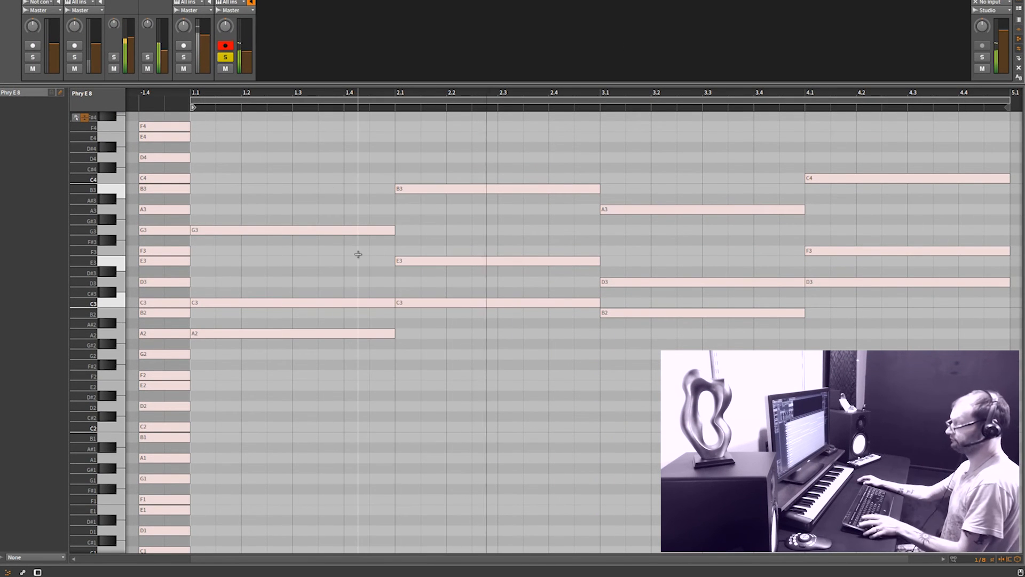
scroll(255, 329, down, 1)
scroll(254, 329, down, 6)
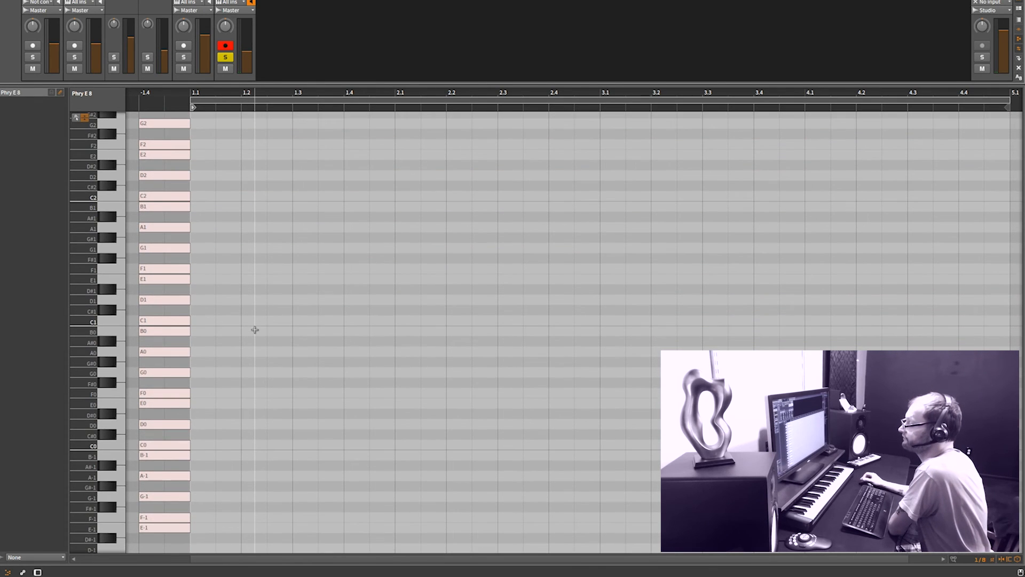
scroll(254, 329, down, 3)
click(153, 442)
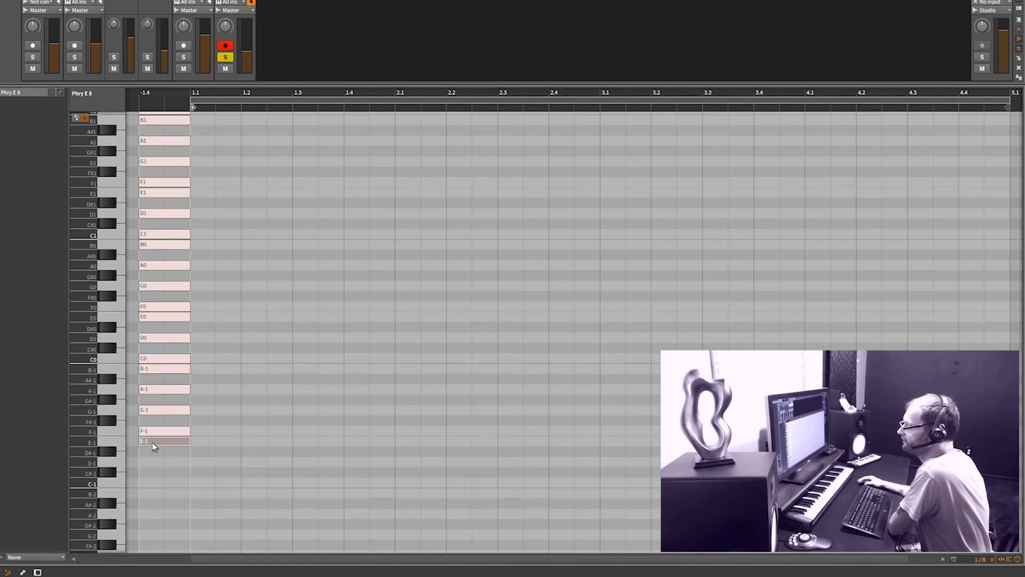
scroll(279, 368, up, 15)
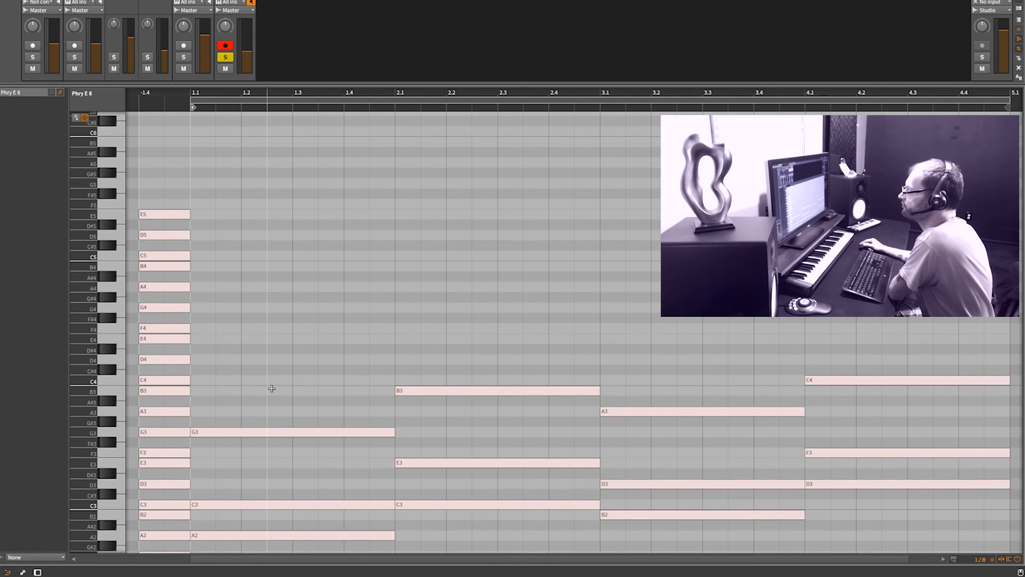
scroll(269, 389, down, 3)
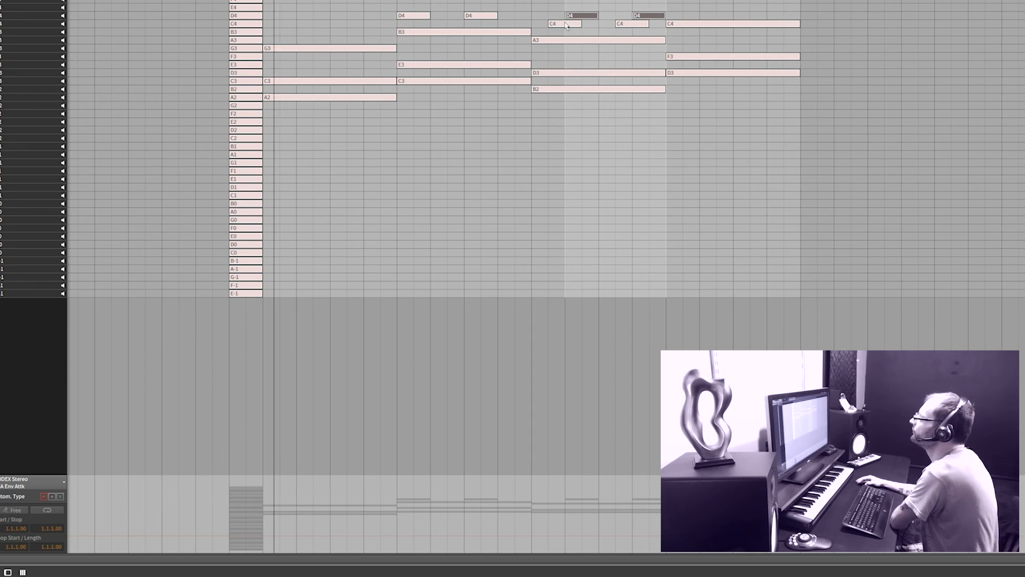
Undo the last edit to the short D4 notes above the chords and play the clip
key(ctrl+z)
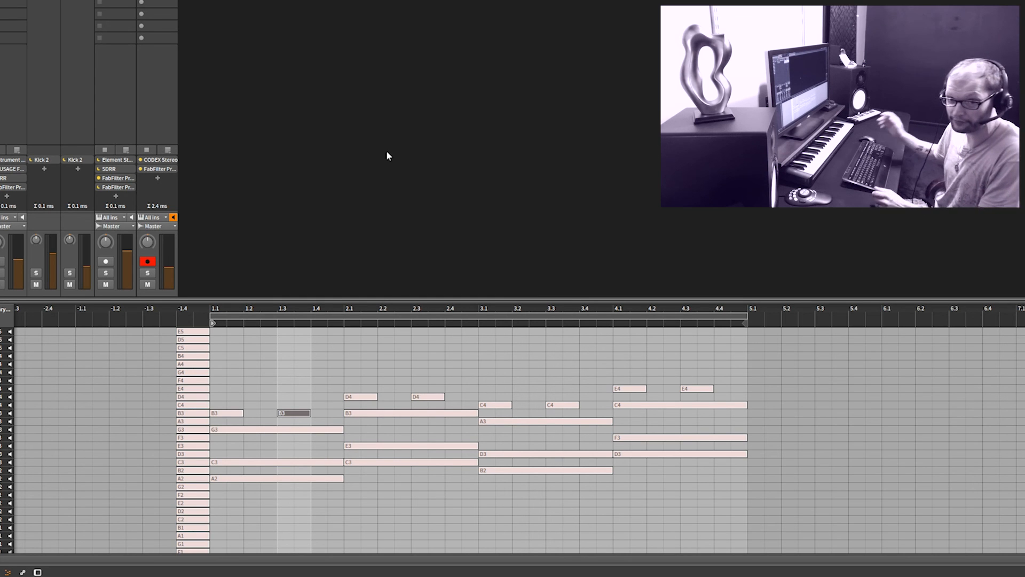
key(space)
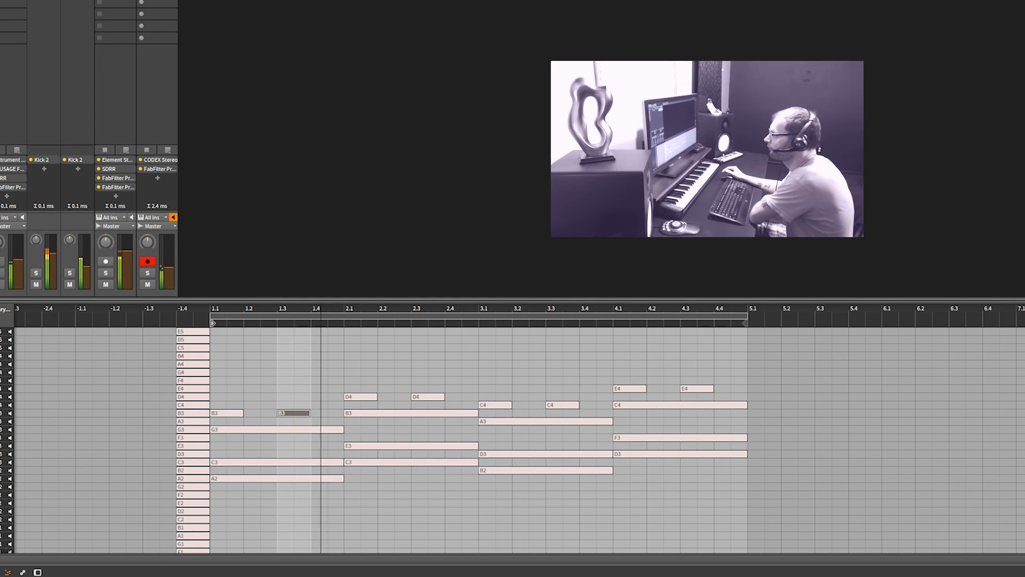